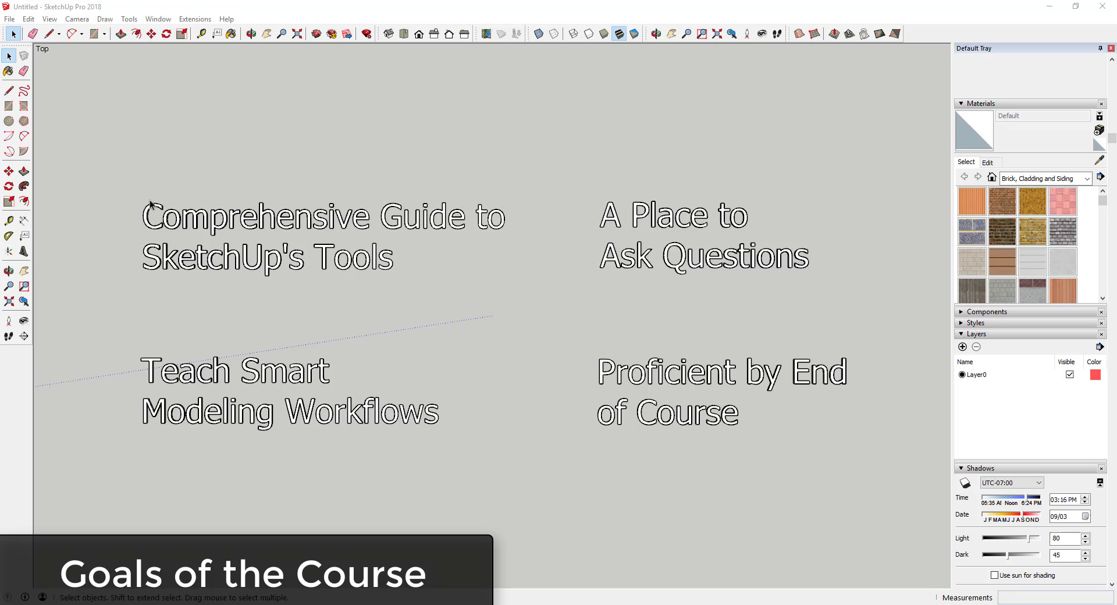
Step: Draw rectangles around the Comprehensive Guide and Teach Smart Modeling Workflows labels
key(r)
click(114, 175)
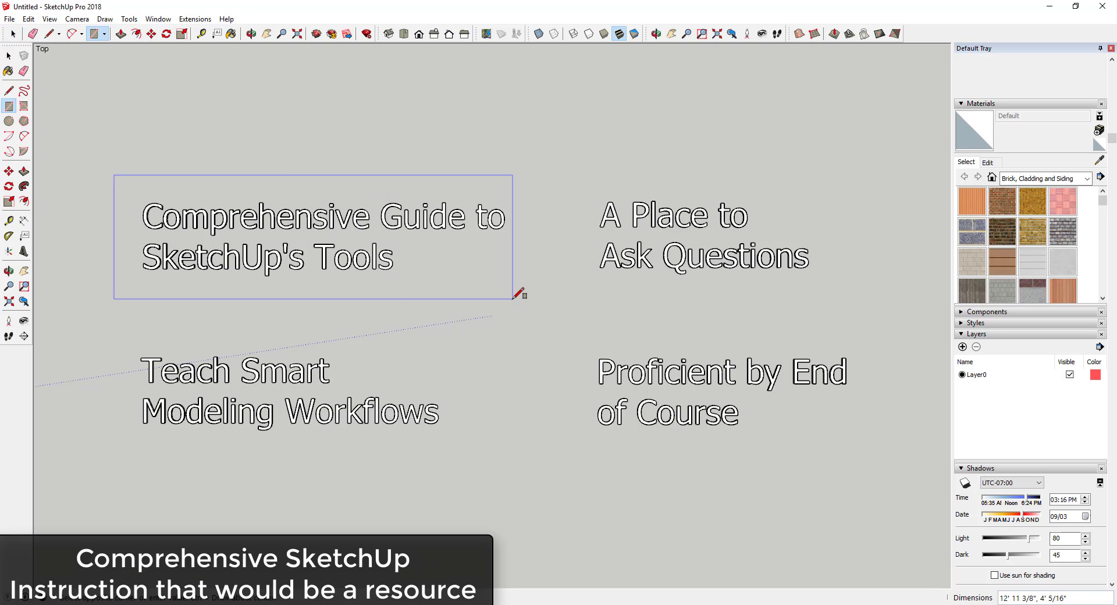
click(530, 297)
key(space)
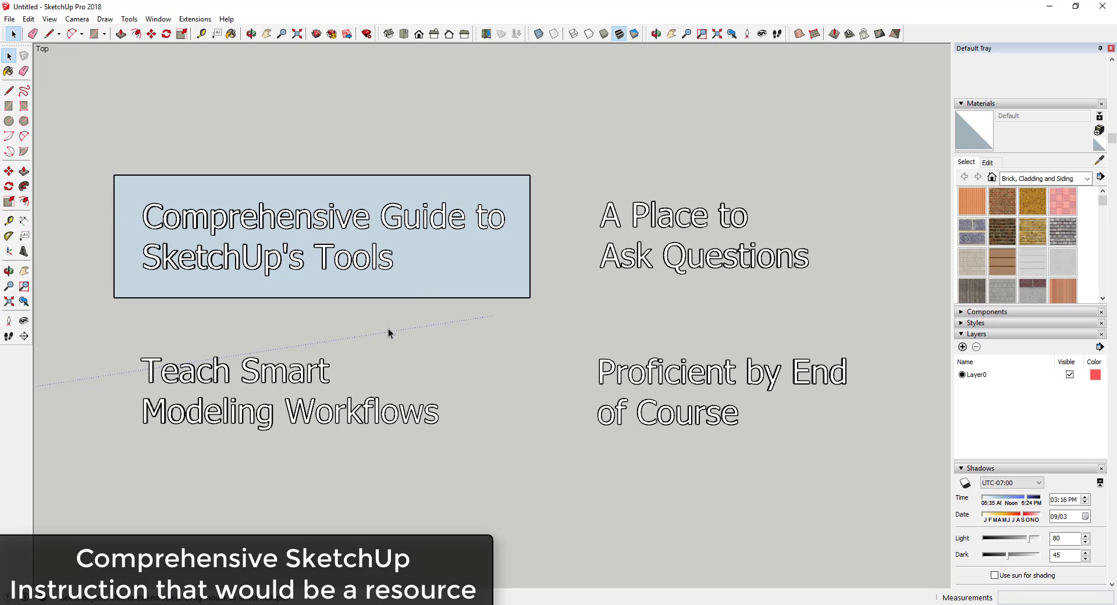
key(r)
click(114, 331)
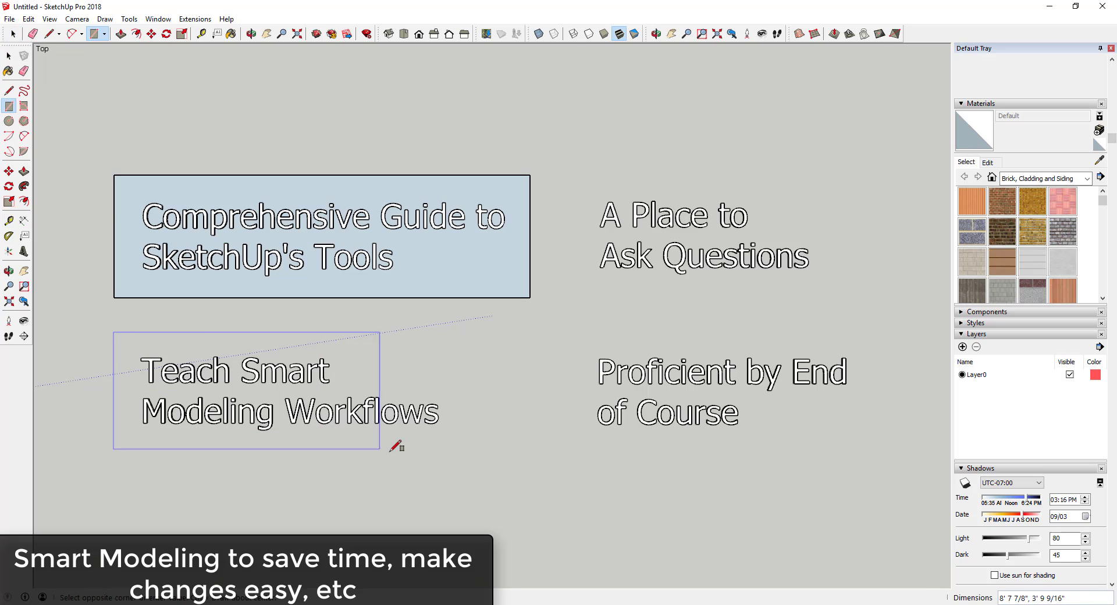
click(534, 448)
key(space)
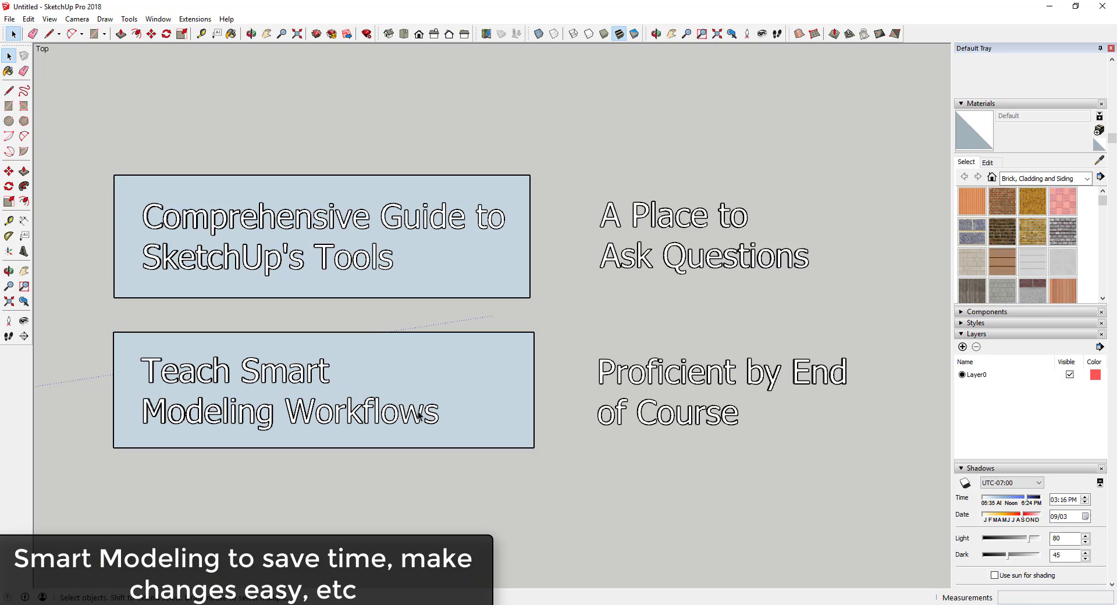
Step: Draw rectangles around the A Place to Ask Questions and Proficient by End of Course labels
key(r)
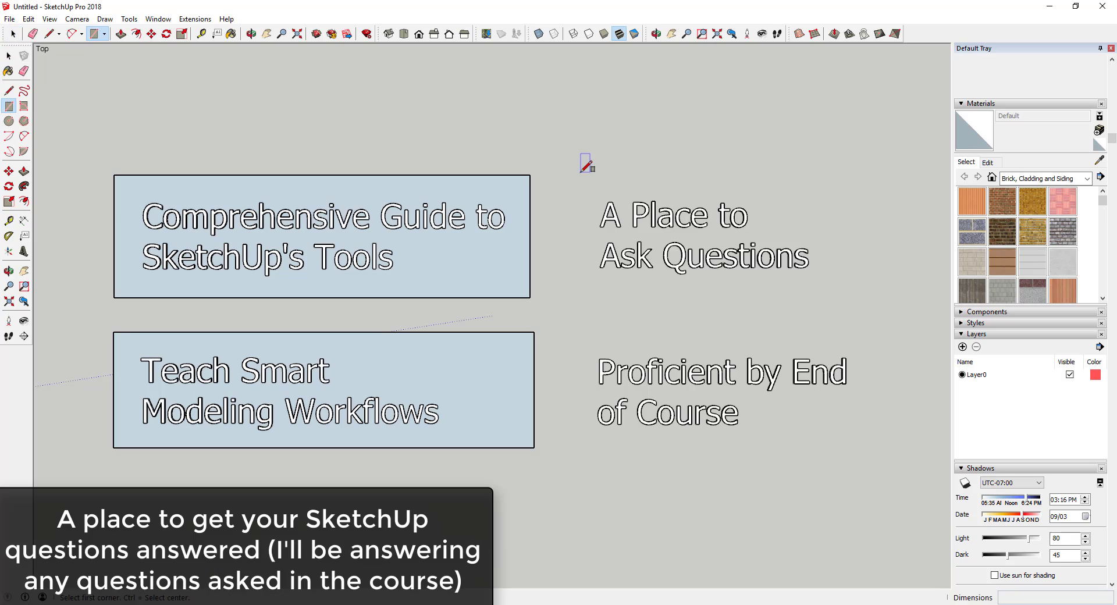
click(580, 172)
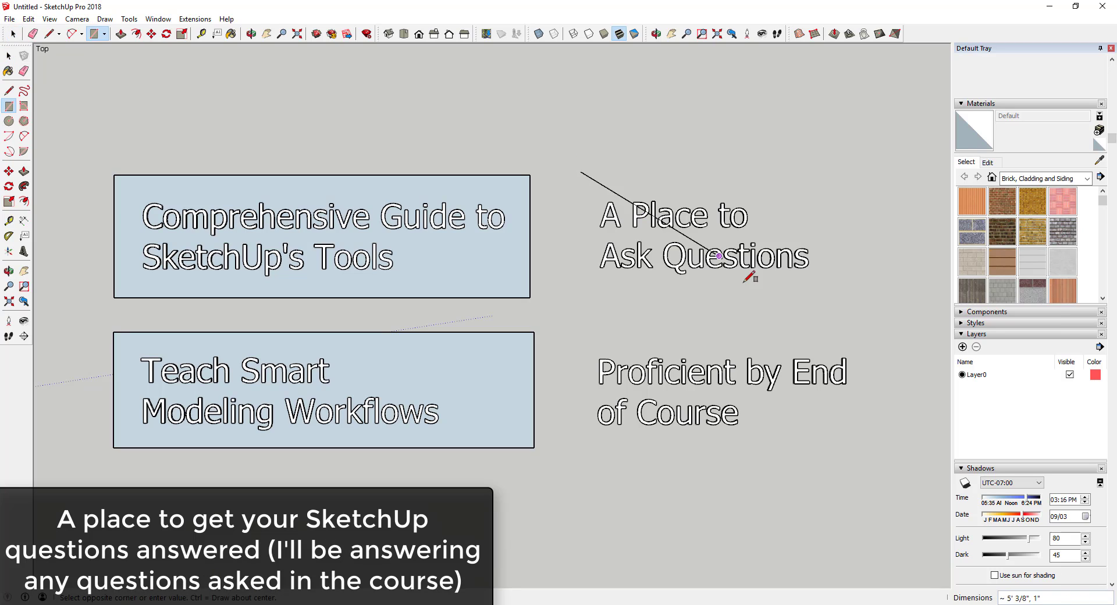
click(851, 300)
key(space)
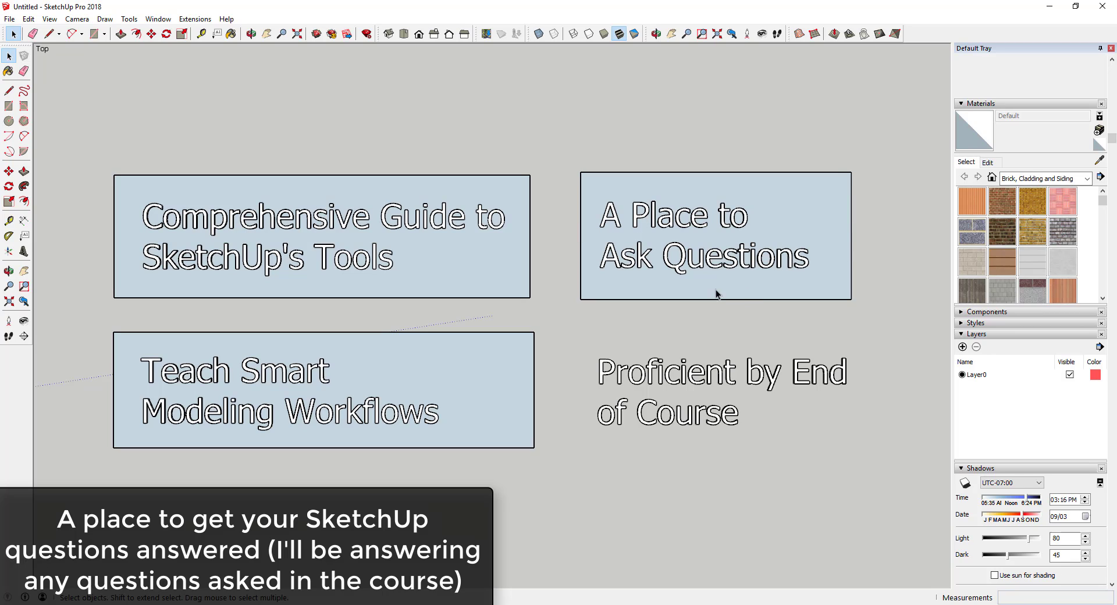
key(r)
click(578, 331)
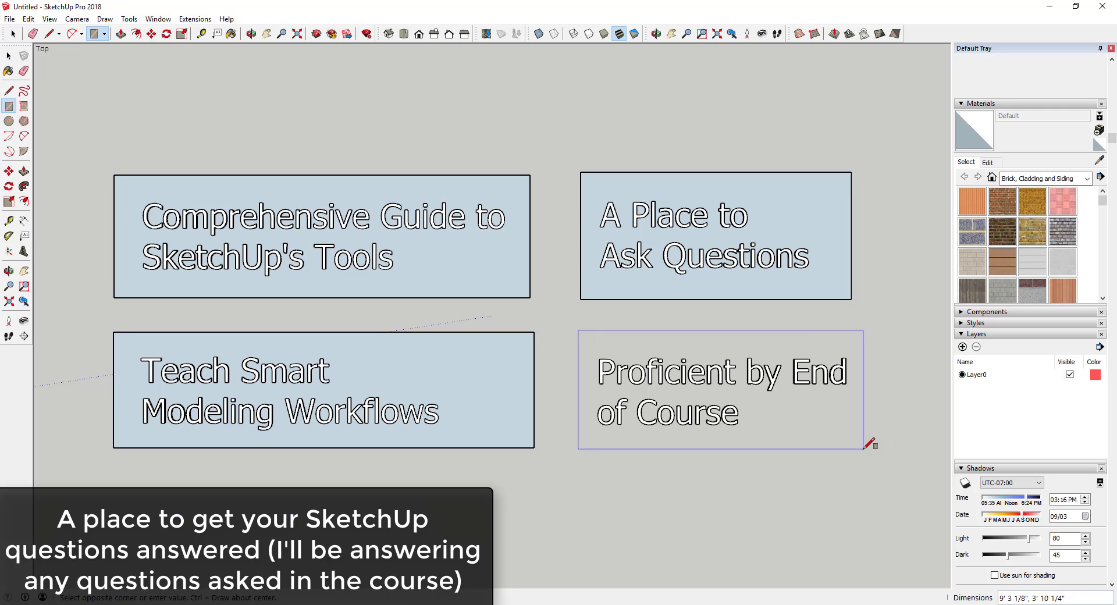
click(864, 456)
key(space)
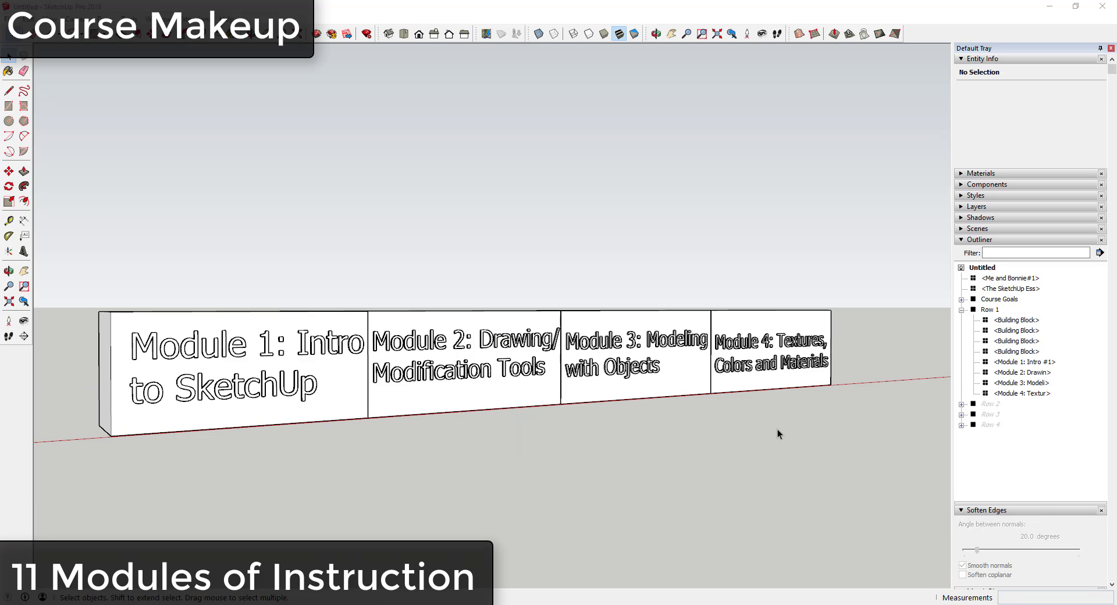
Step: Pan and orbit so the module row faces the camera, then zoom in on the Module 2 block
shift+middle_drag(777, 430, 783, 400)
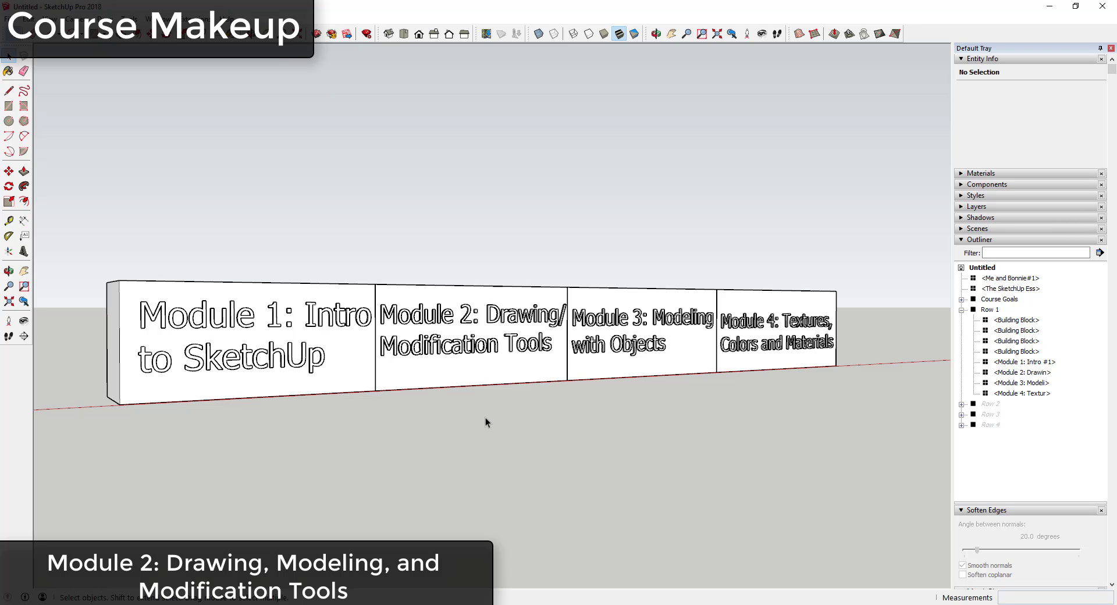
middle_drag(261, 370, 469, 365)
scroll(469, 365, up, 3)
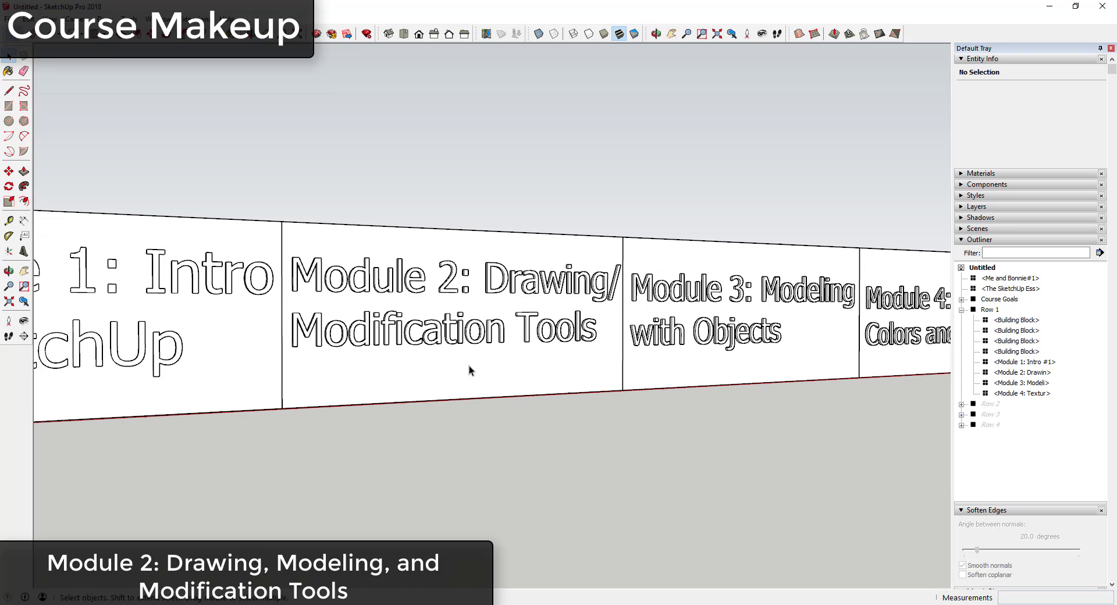
scroll(415, 360, up, 4)
Step: Draw a two-point arc just beneath the Module 2 text
key(a)
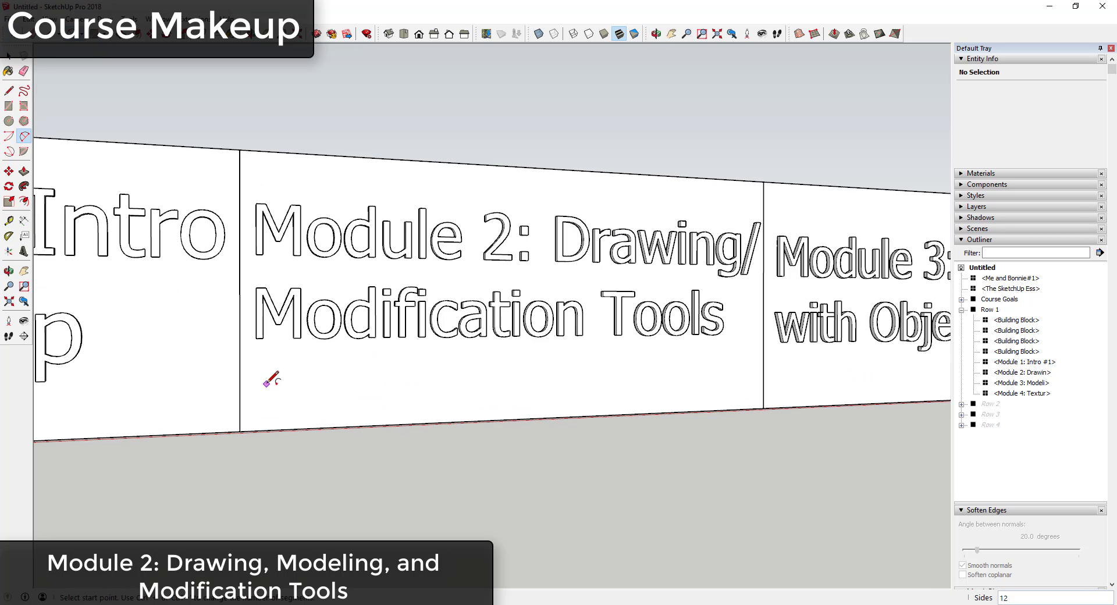
click(266, 384)
click(322, 383)
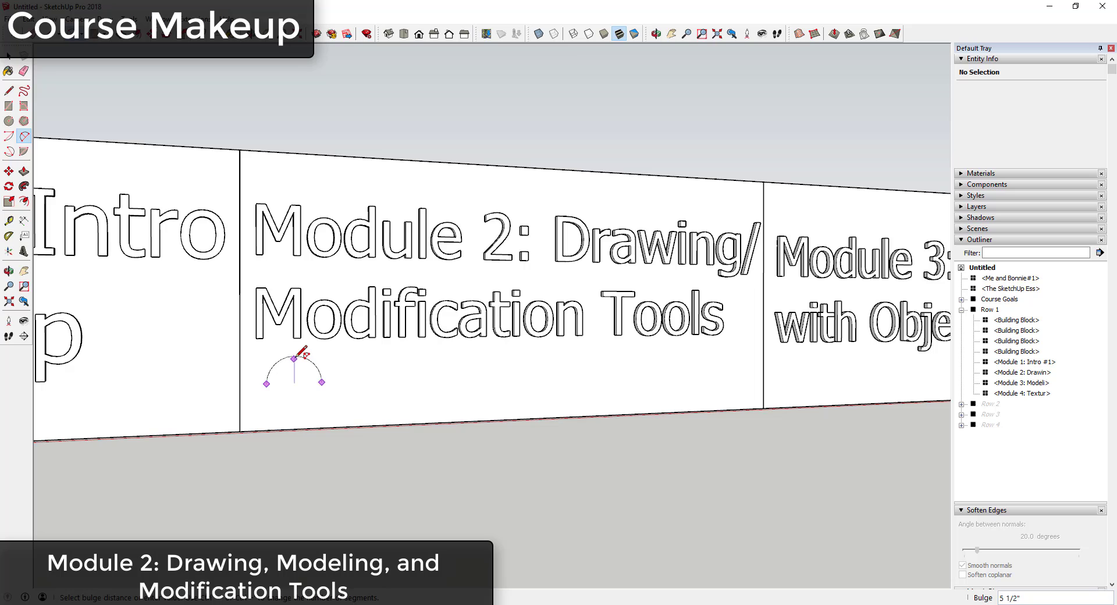
click(295, 356)
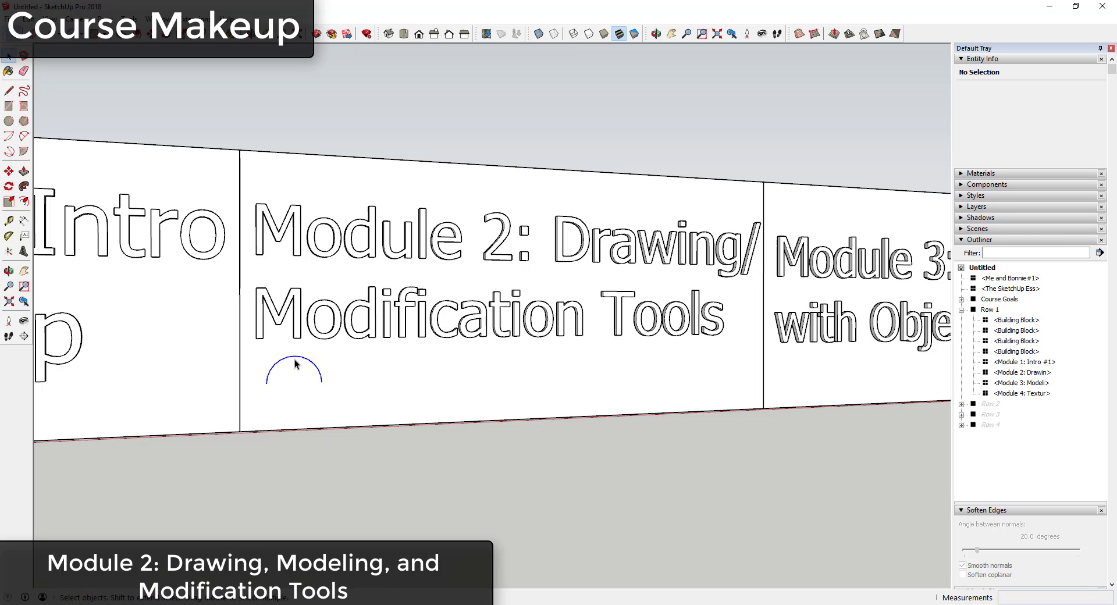
Step: Copy the arc, flip the copy with a -1 scale, and join it to the original's end
key(m)
click(271, 385)
key(ctrl)
click(367, 381)
key(s)
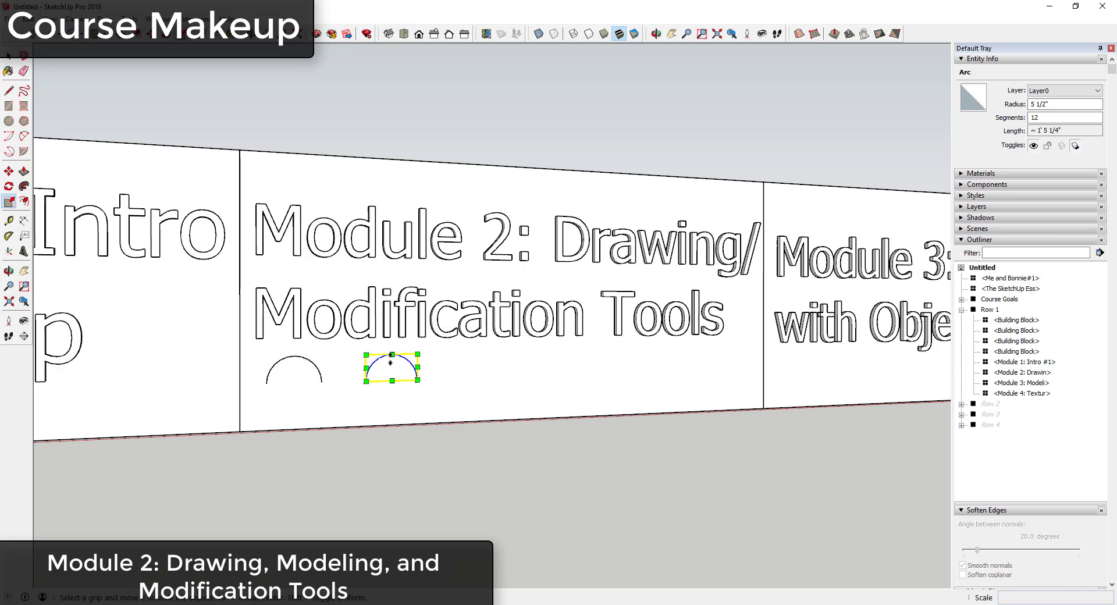
drag(392, 355, 391, 408)
key(m)
click(366, 381)
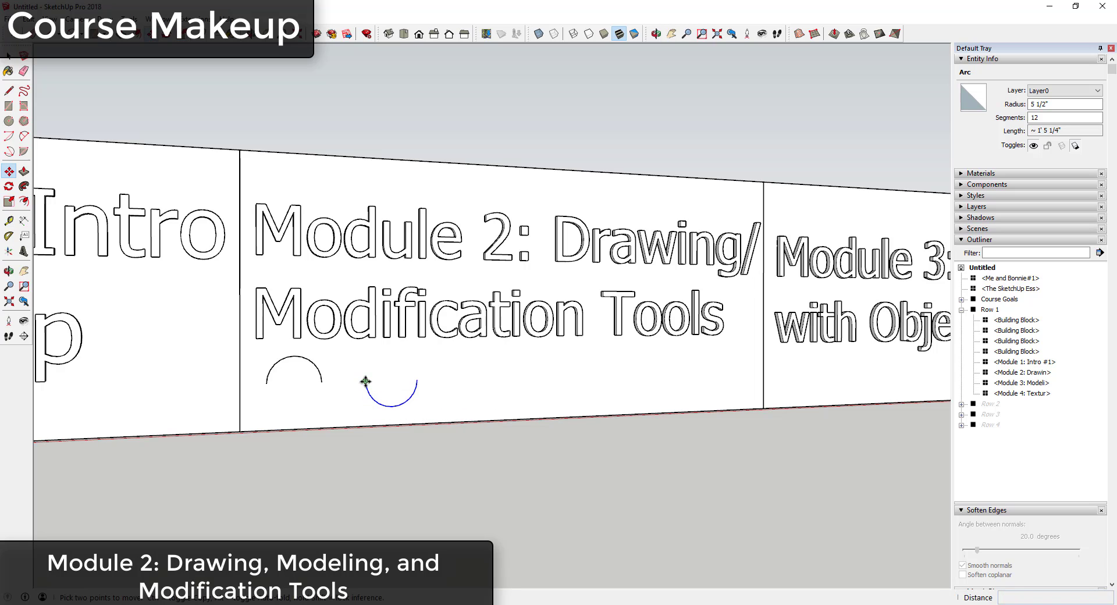
click(323, 378)
key(space)
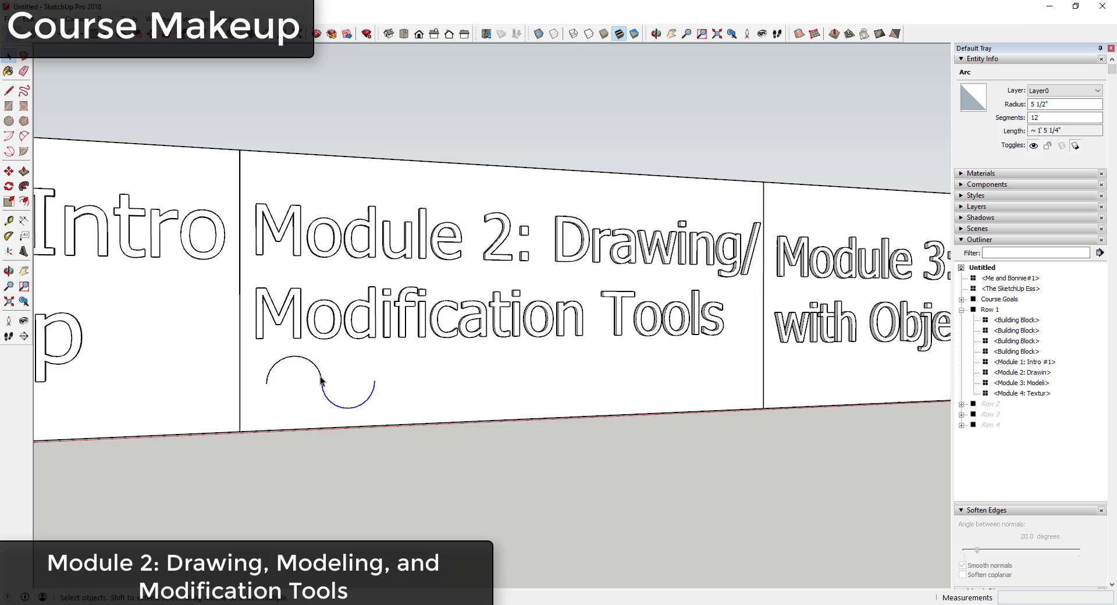
Step: Copy the joined arc pair along the block and repeat it *3 to form the wave
click(313, 385)
double_click(309, 379)
click(322, 382)
shift+click(325, 396)
key(m)
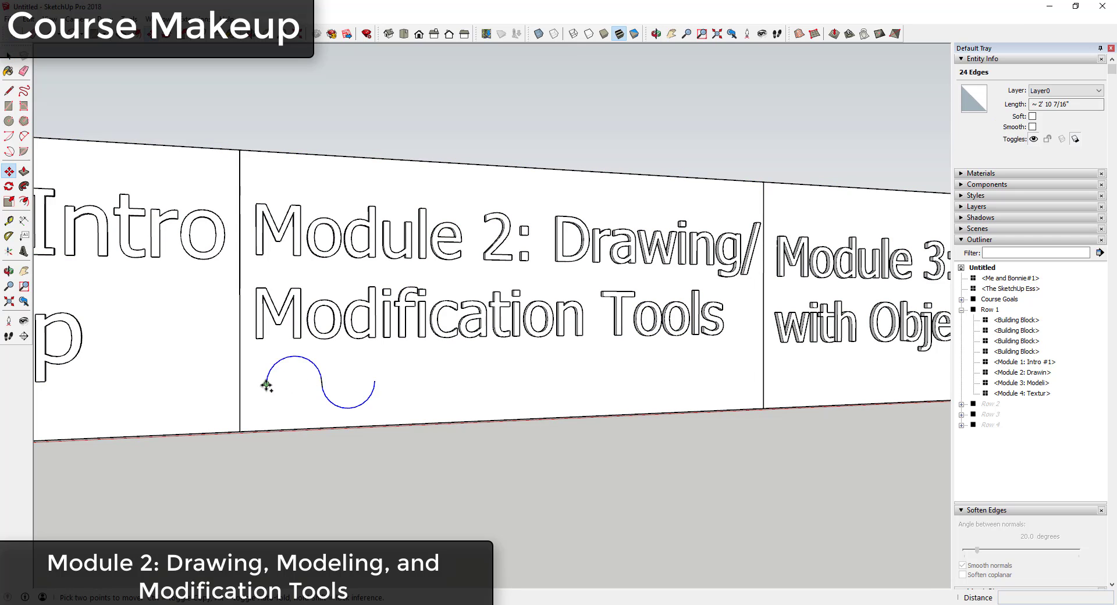
click(267, 383)
key(ctrl)
click(374, 380)
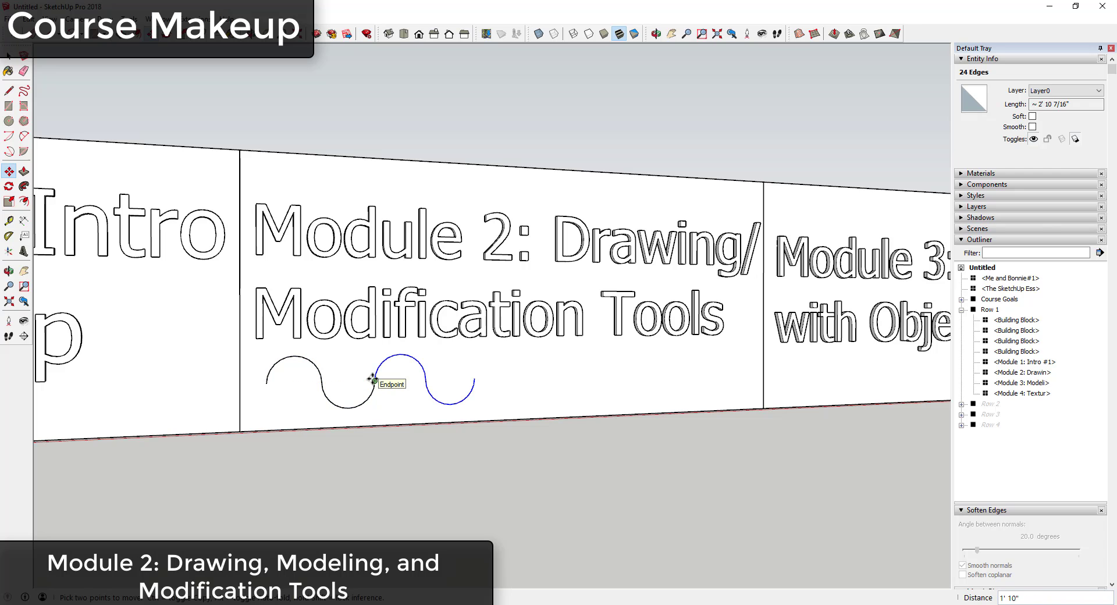
text(*3)
key(Return)
key(space)
key(Page_Down)
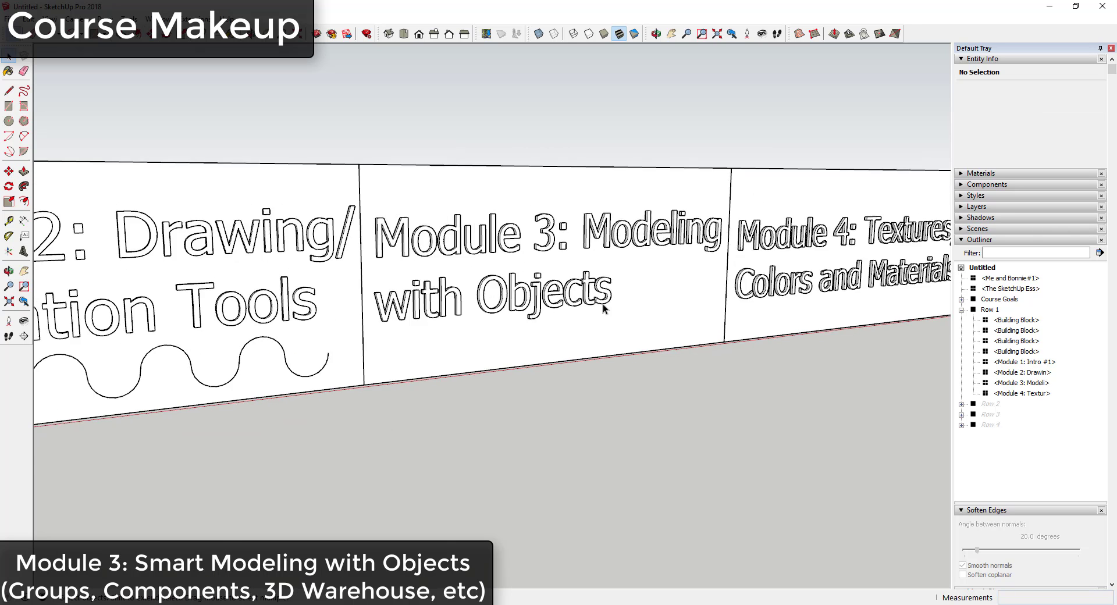
Step: Open the Row 1 group and the Module 3 block, selecting its long top edge
scroll(662, 247, down, 1)
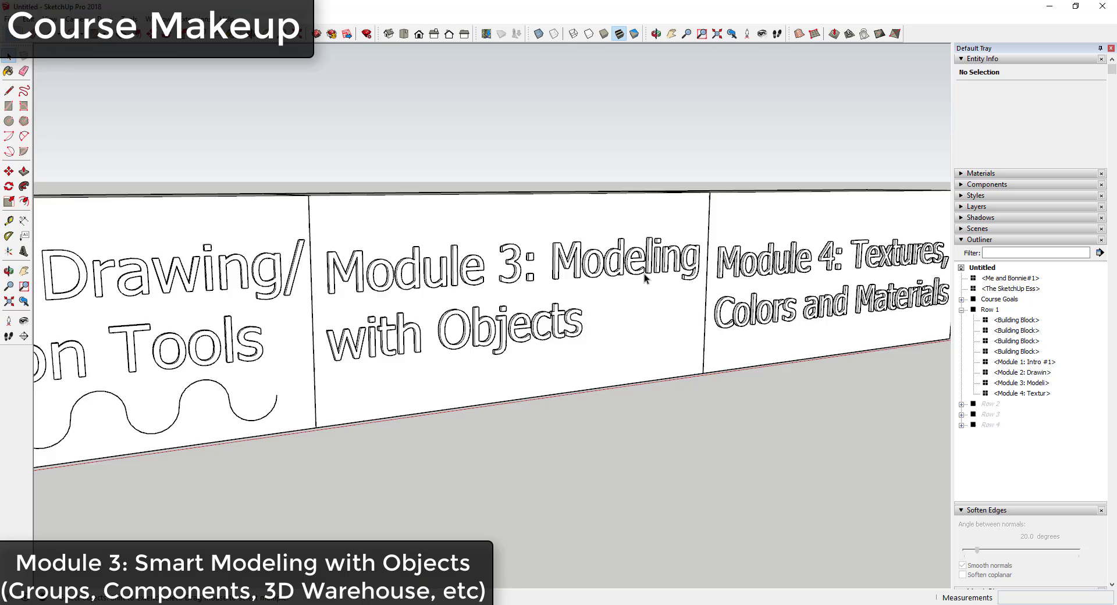
scroll(644, 274, down, 2)
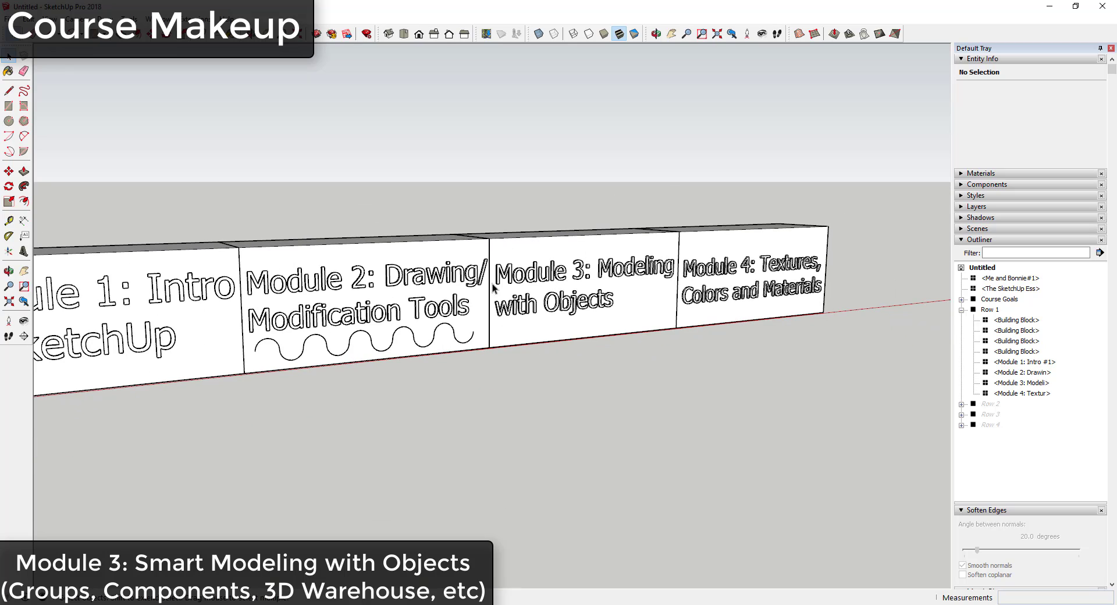
middle_drag(482, 289, 611, 296)
double_click(484, 231)
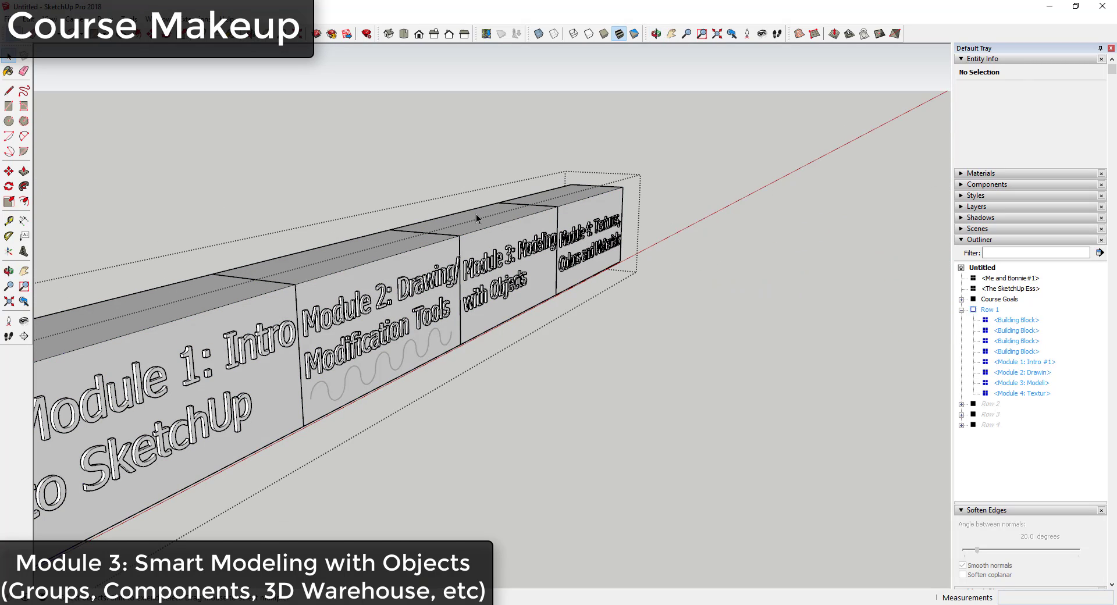
click(458, 230)
double_click(445, 222)
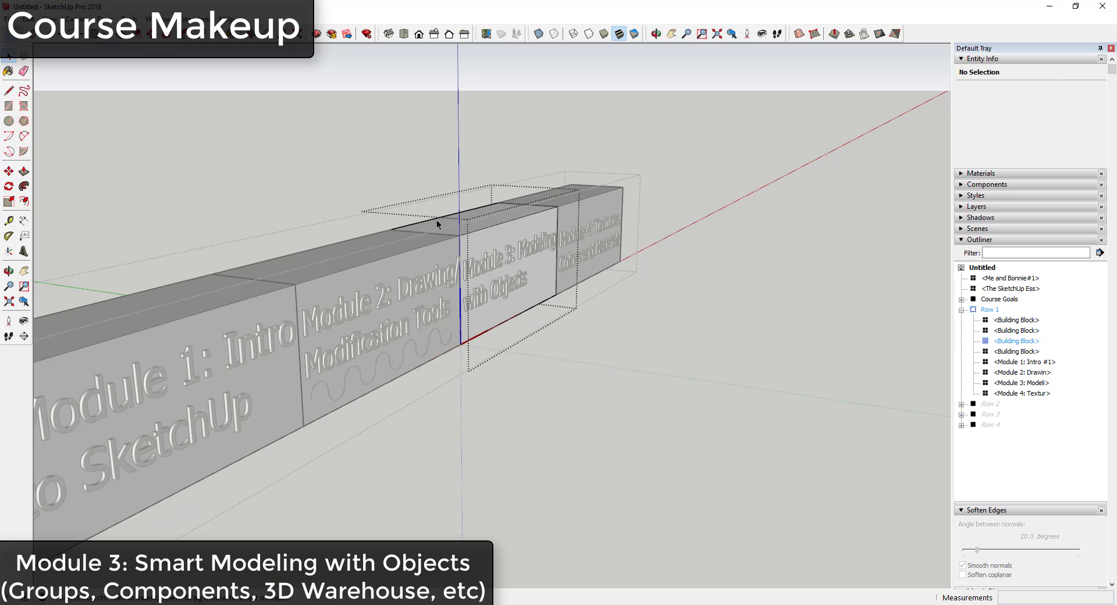
click(437, 218)
Step: Move the Module 3 block's top edge to skew the block
key(m)
click(440, 218)
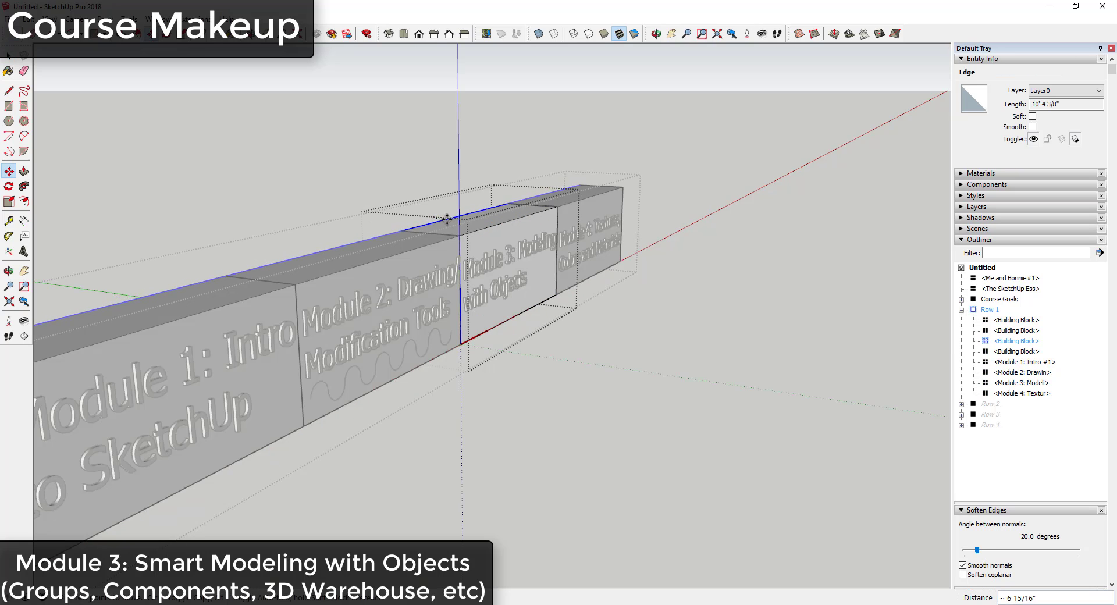
scroll(464, 216, down, 3)
key(space)
middle_drag(374, 256, 317, 234)
scroll(333, 244, up, 3)
key(m)
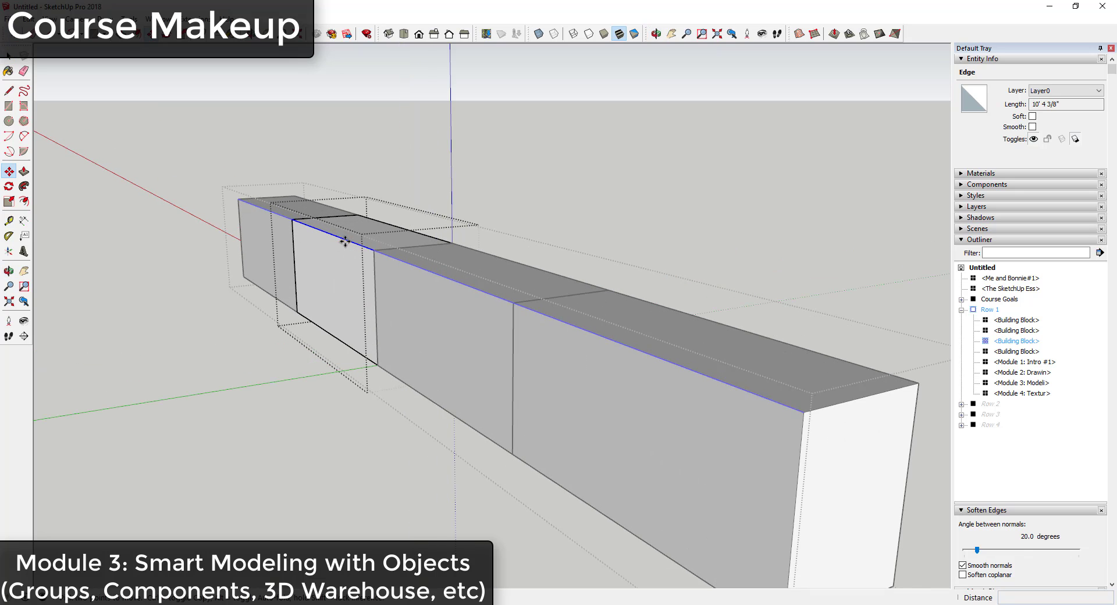
click(348, 241)
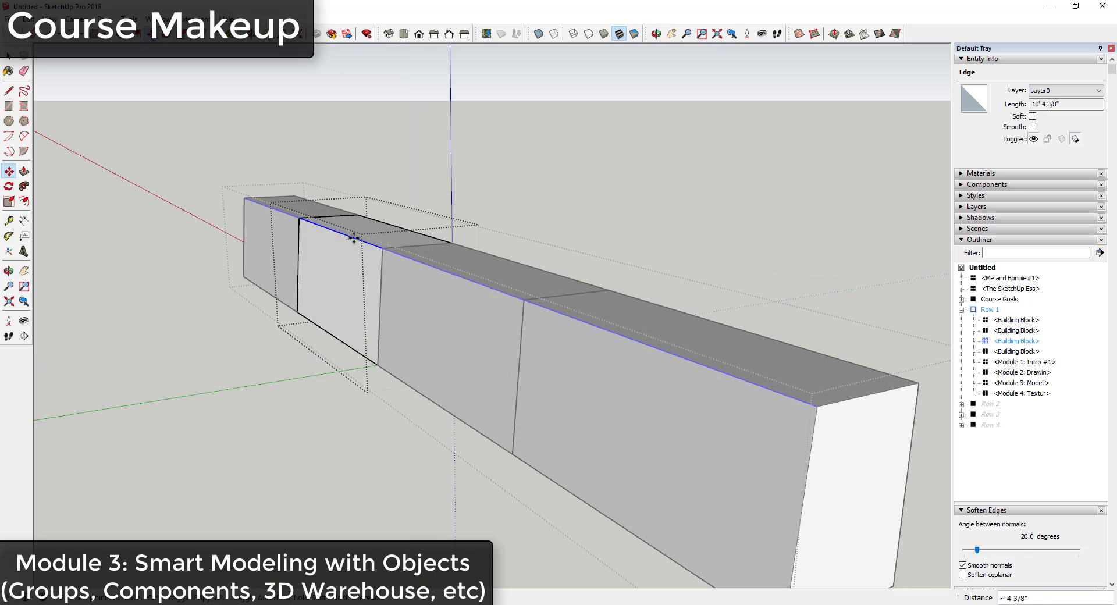
click(361, 239)
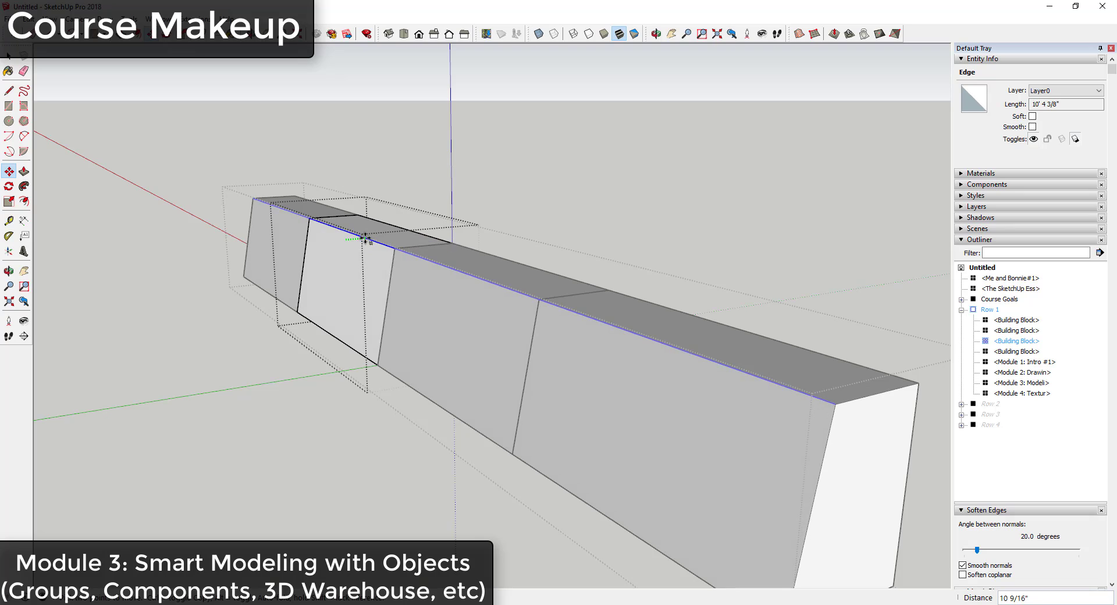
Step: Exit the row group, face the lettered modules, and select the Module 4 block's front face
middle_drag(499, 295, 139, 281)
key(space)
middle_drag(634, 383, 620, 385)
click(620, 385)
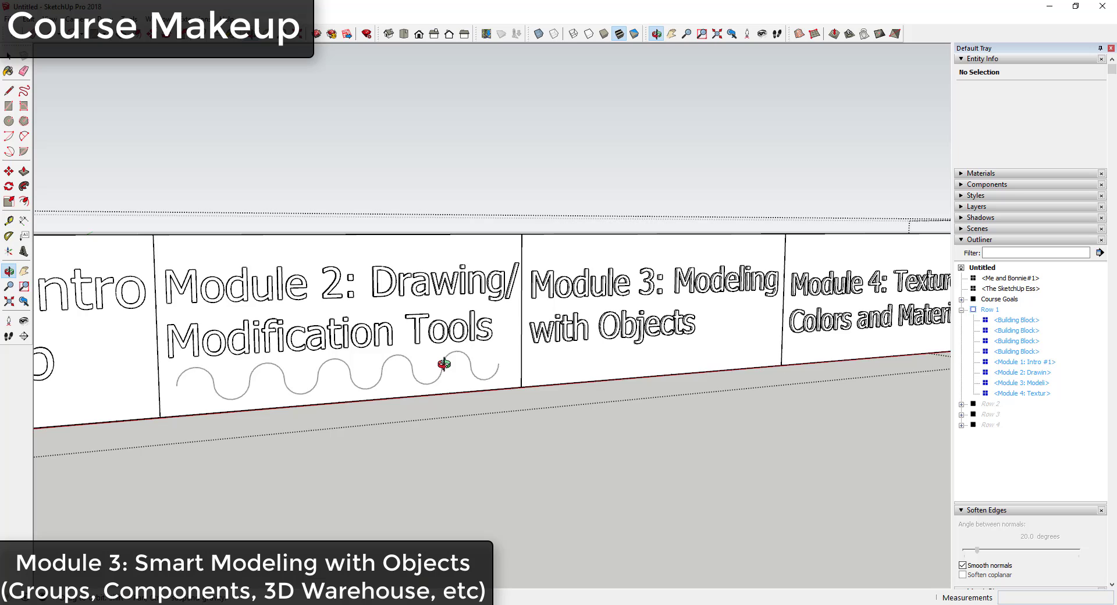
scroll(465, 326, down, 3)
scroll(848, 330, up, 3)
scroll(756, 344, down, 3)
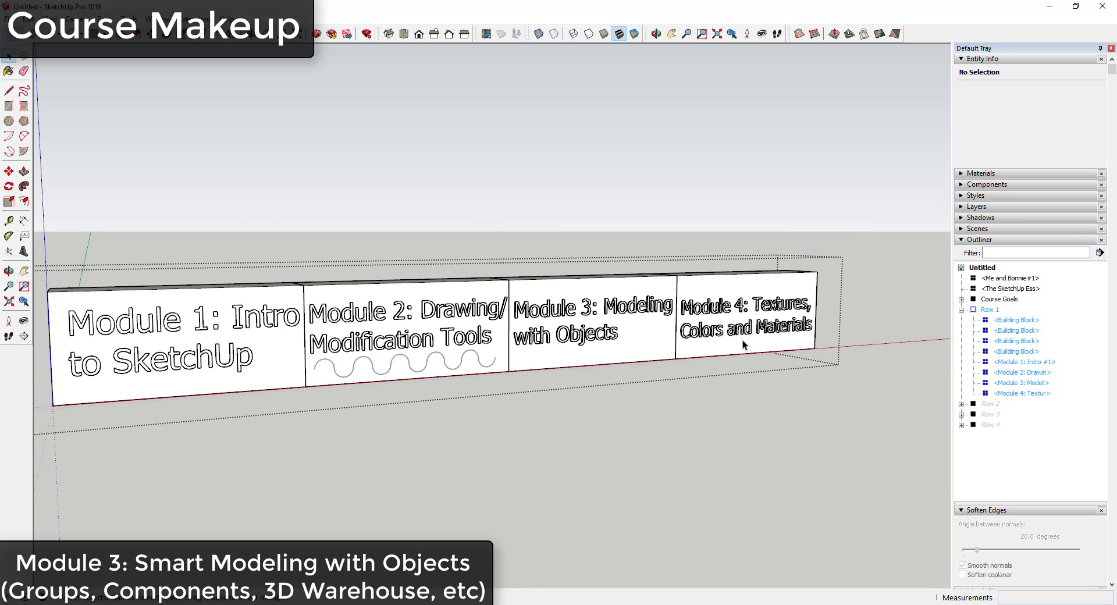
click(741, 345)
double_click(721, 349)
click(728, 349)
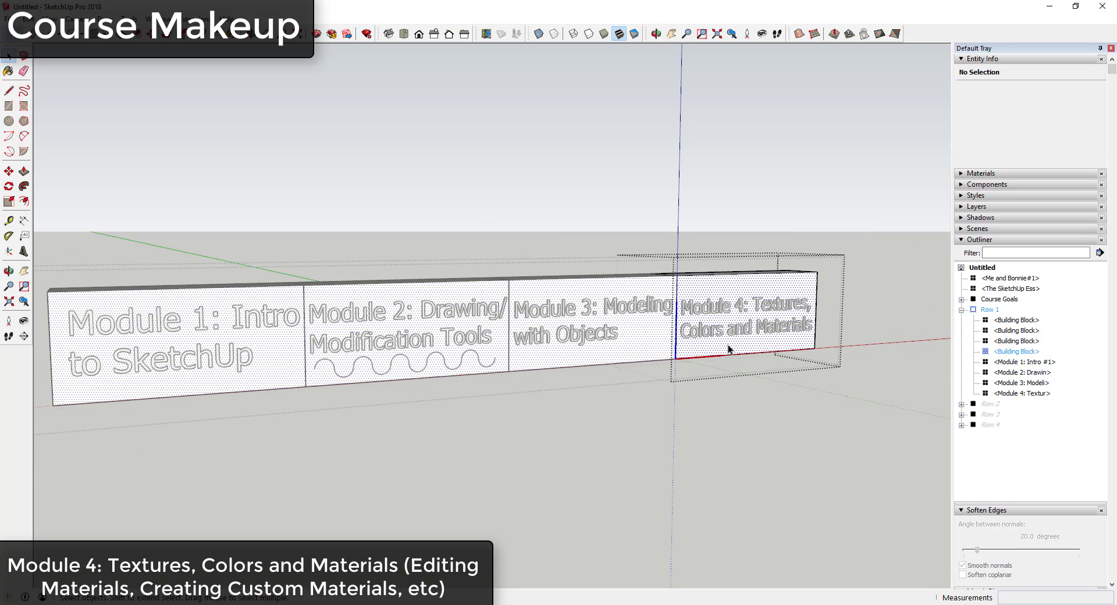
Step: Paint the Module 4 block's face with the Brick Antique 01 material
click(980, 174)
click(965, 232)
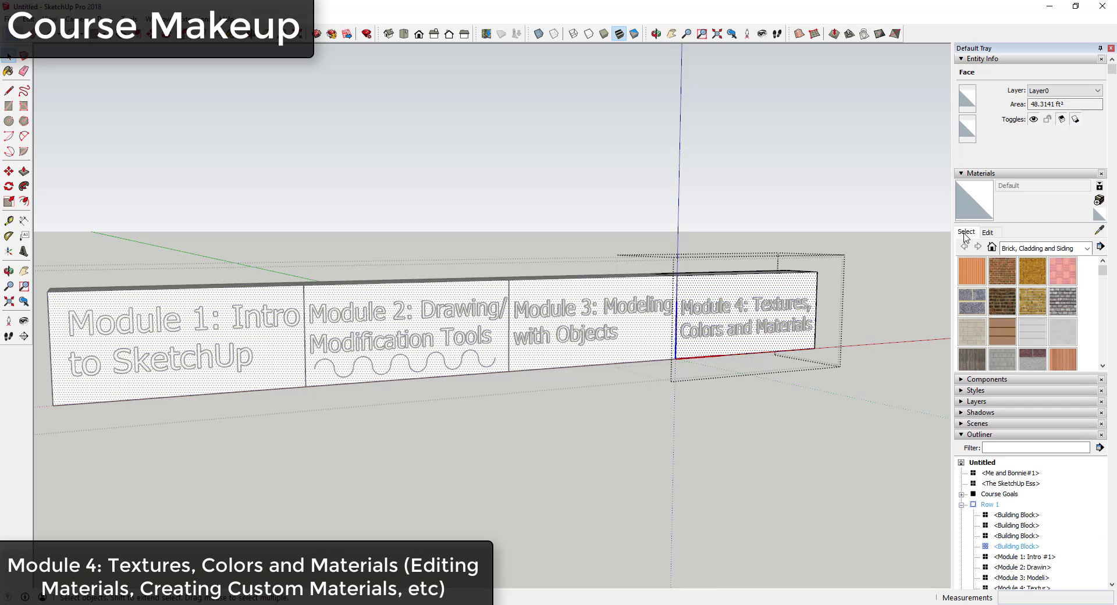
click(1003, 280)
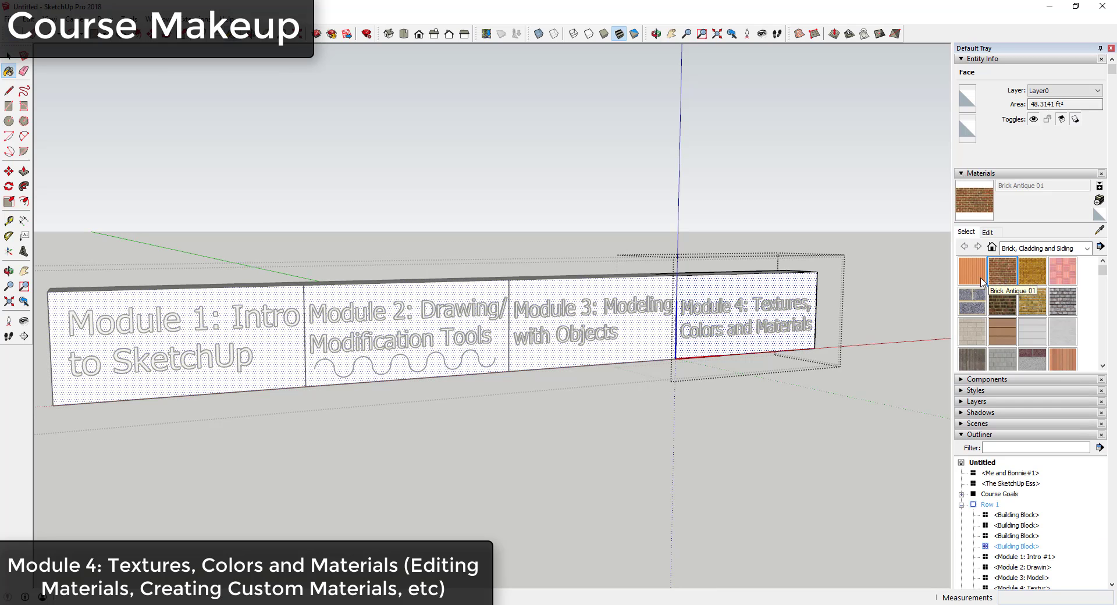
click(707, 341)
key(space)
Step: Set the brick texture width to 10' and colorize it
click(987, 232)
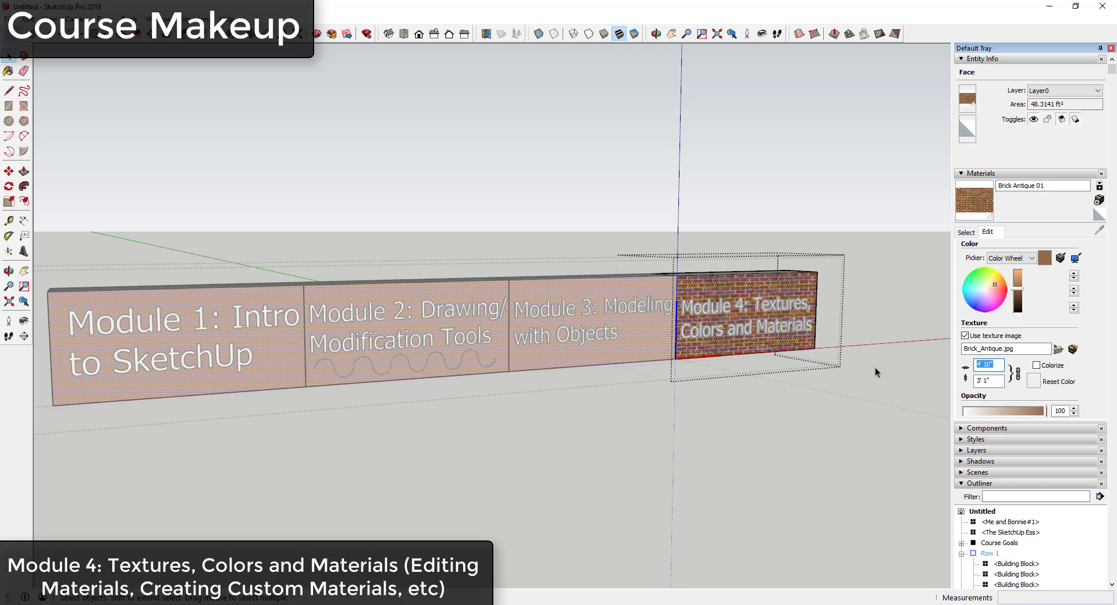
text(10')
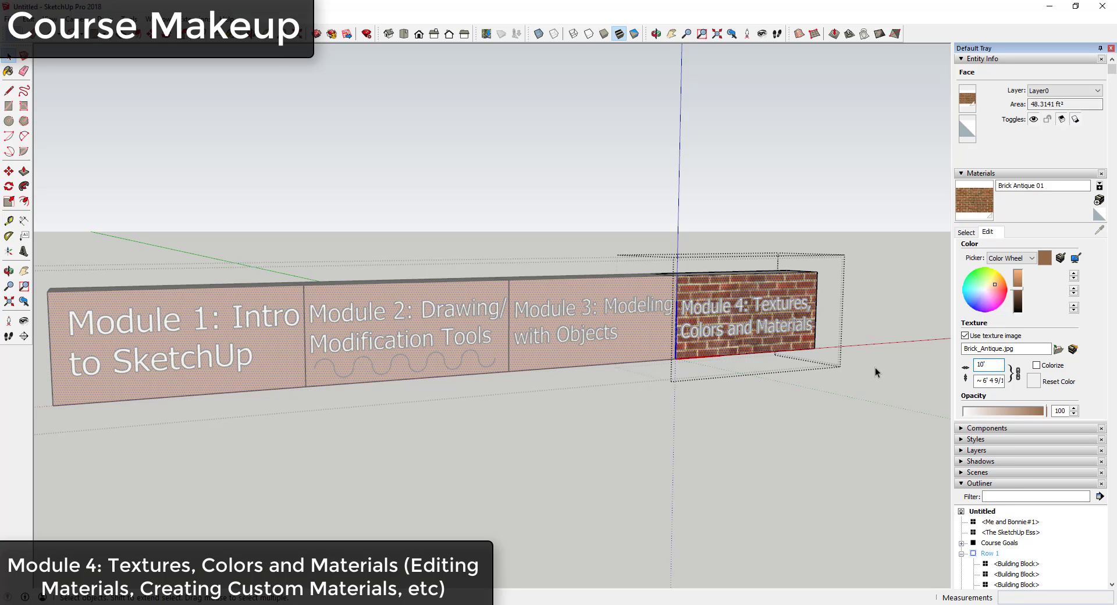
click(745, 349)
middle_drag(744, 349, 678, 328)
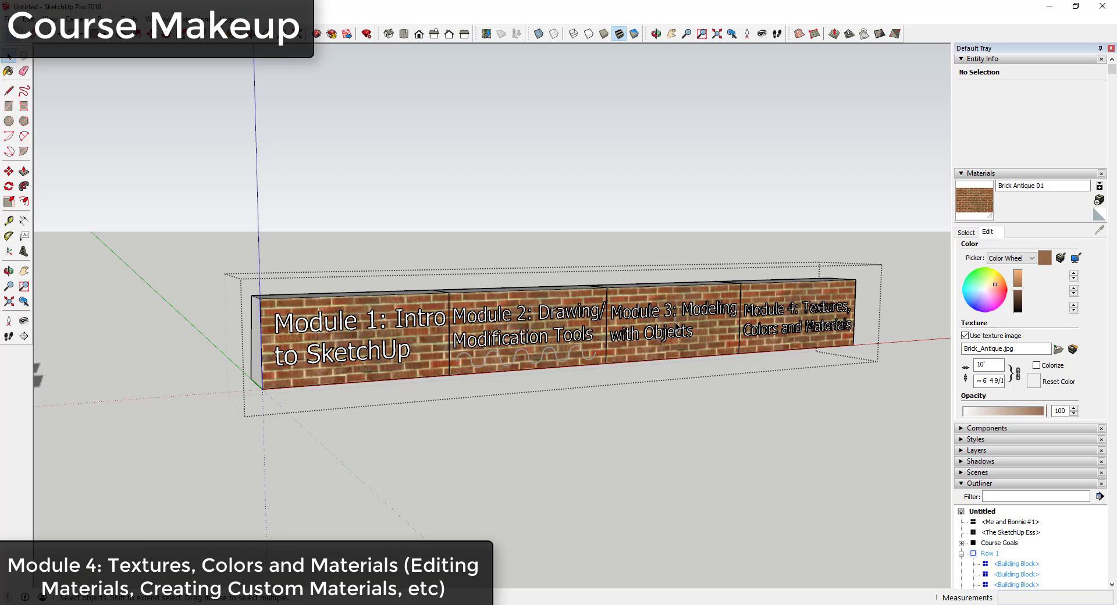
scroll(698, 378, up, 3)
click(718, 431)
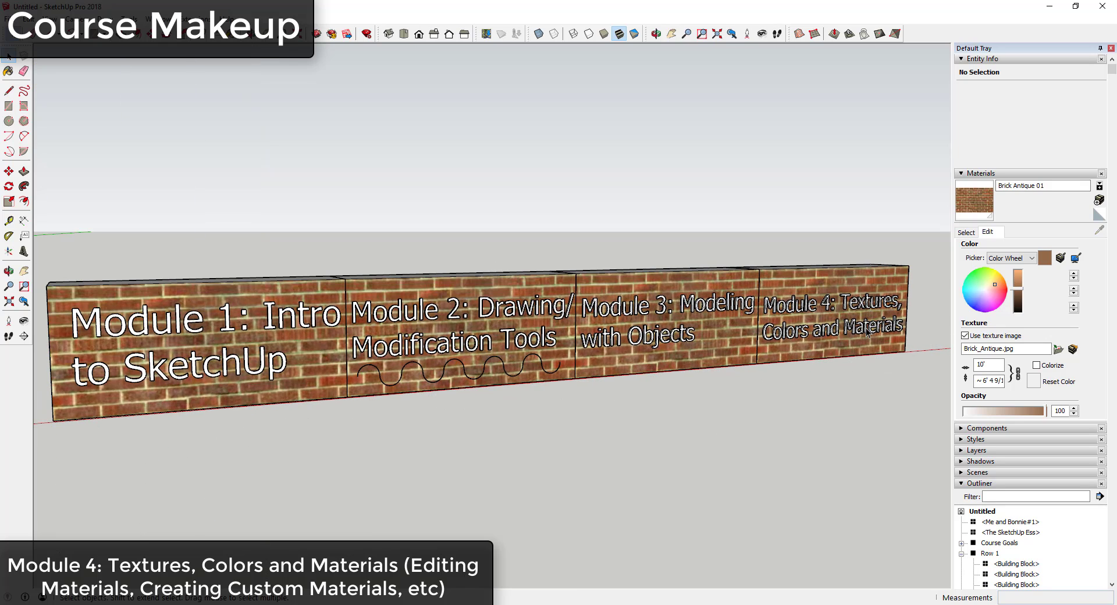
click(1036, 365)
Step: Bring up the context options for the Row 2 group
scroll(835, 371, down, 2)
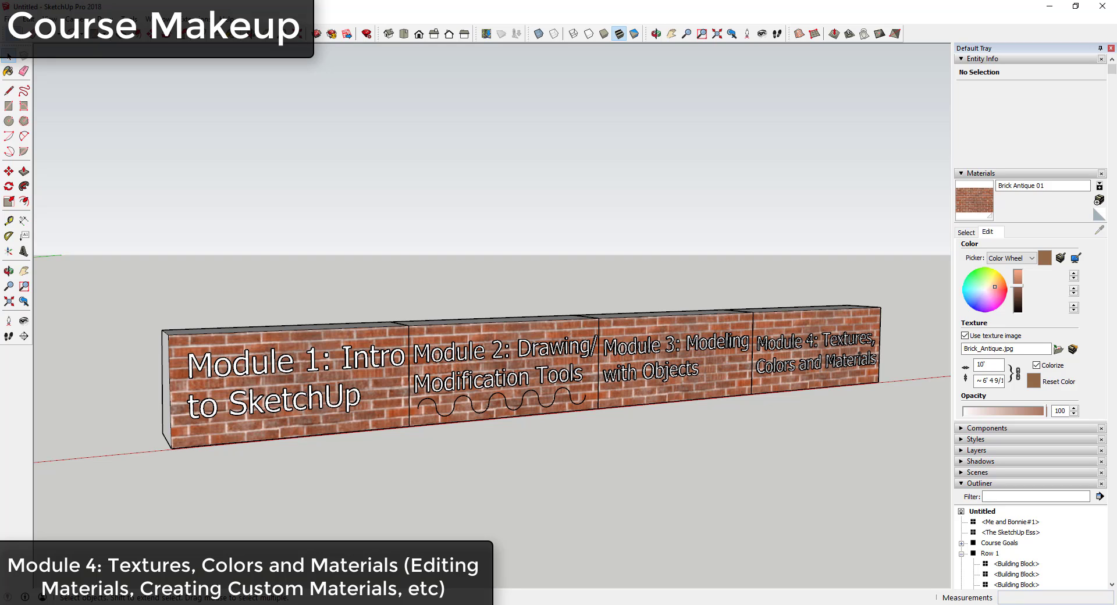
scroll(1034, 465, down, 3)
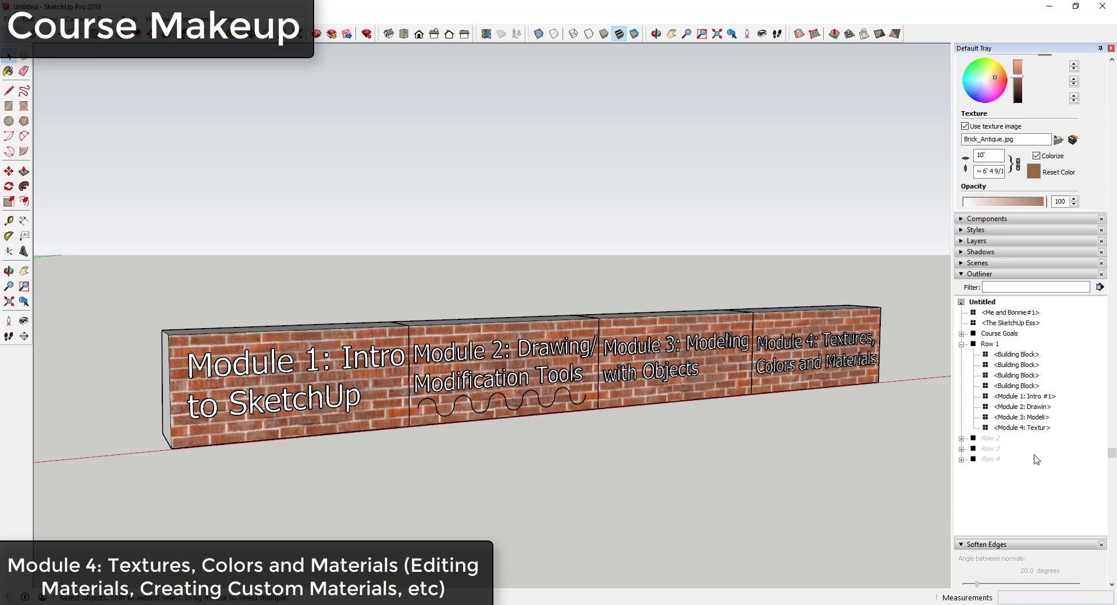
right_click(990, 438)
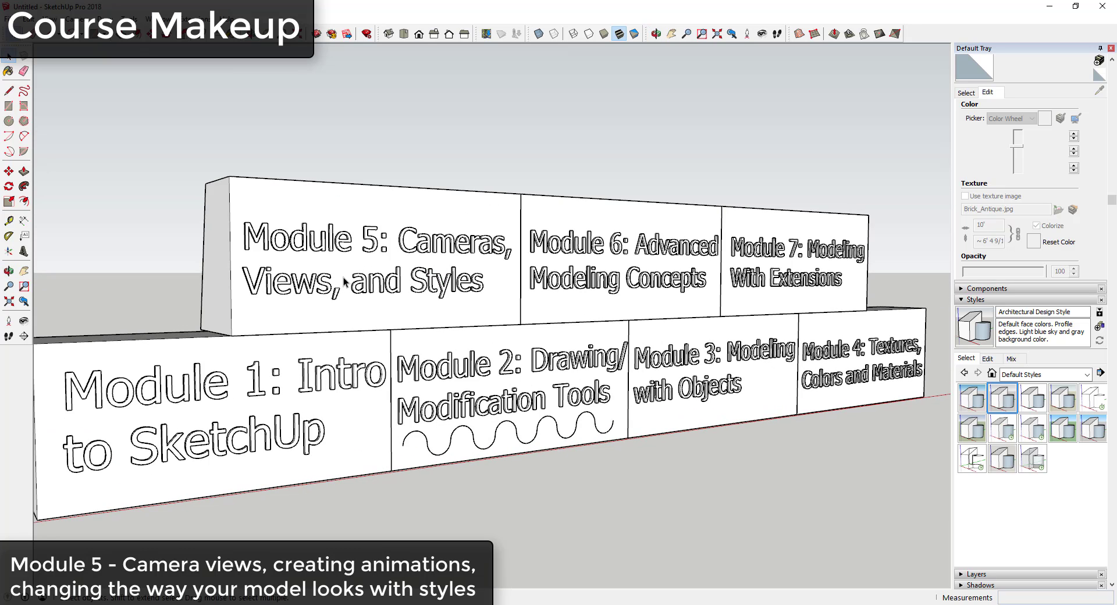
click(1020, 377)
click(1020, 383)
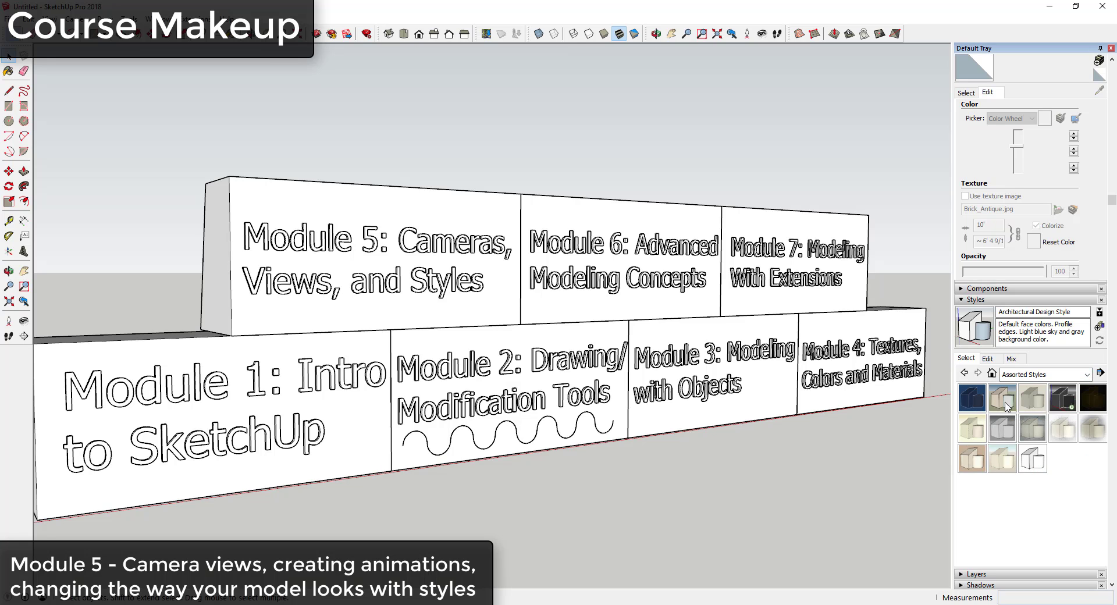
click(1004, 399)
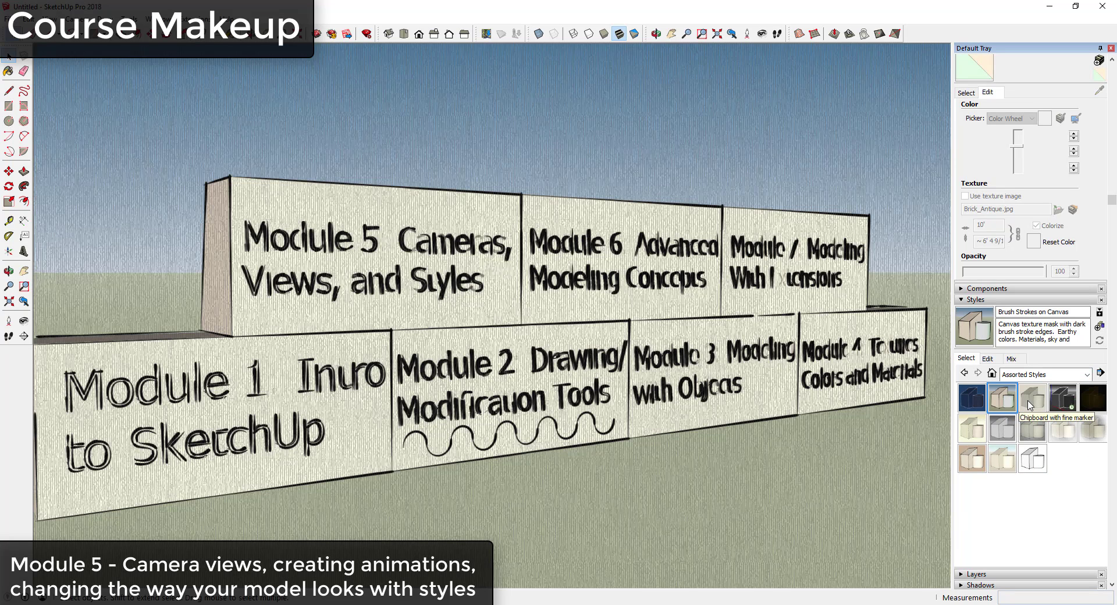
click(1031, 403)
click(1005, 402)
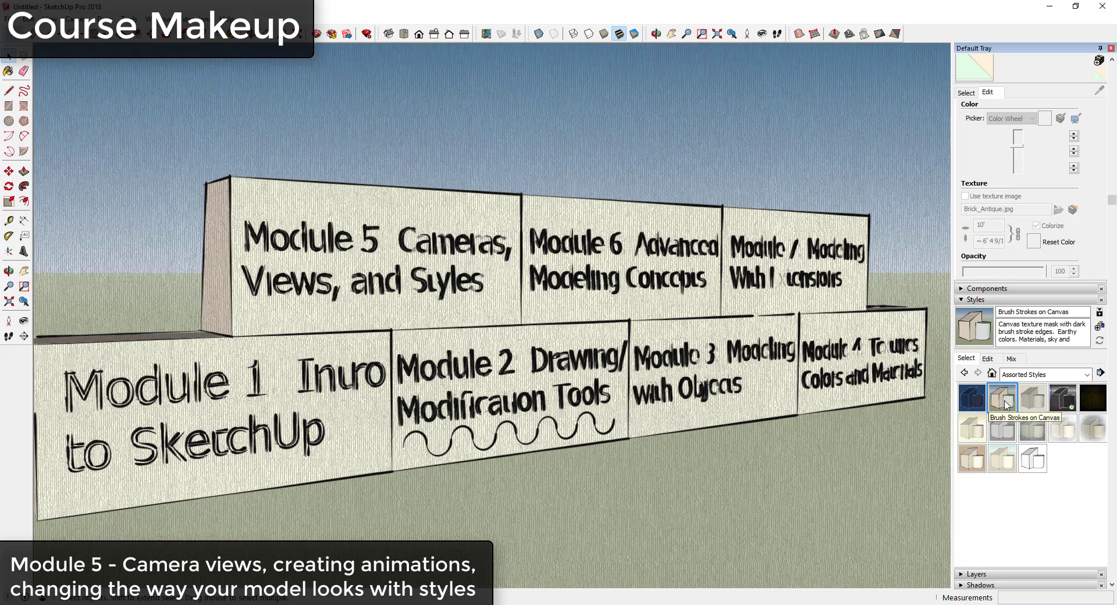
click(1024, 374)
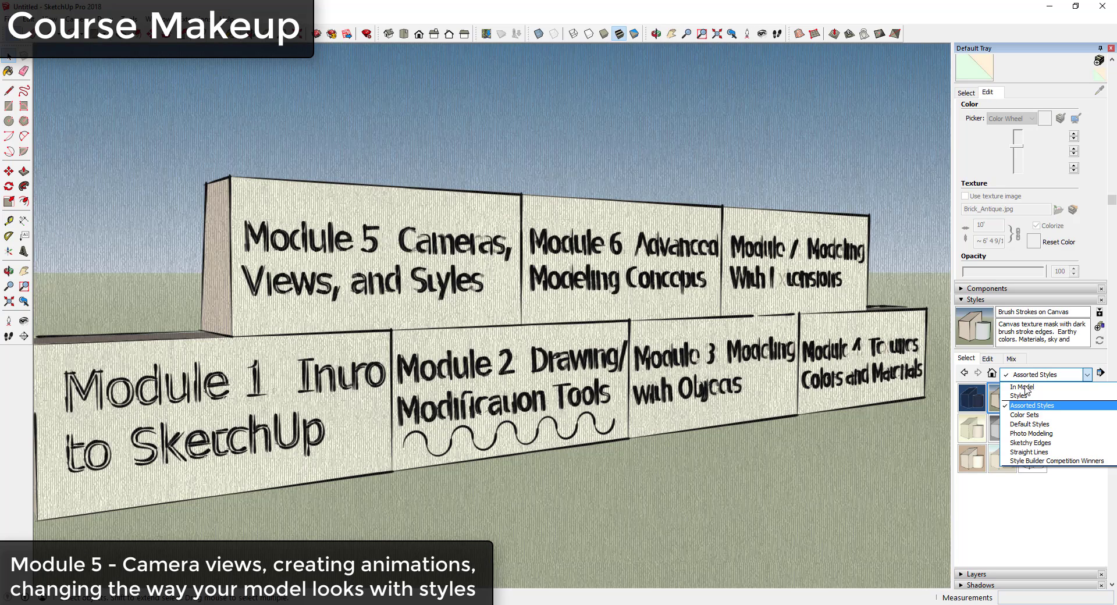
click(1029, 424)
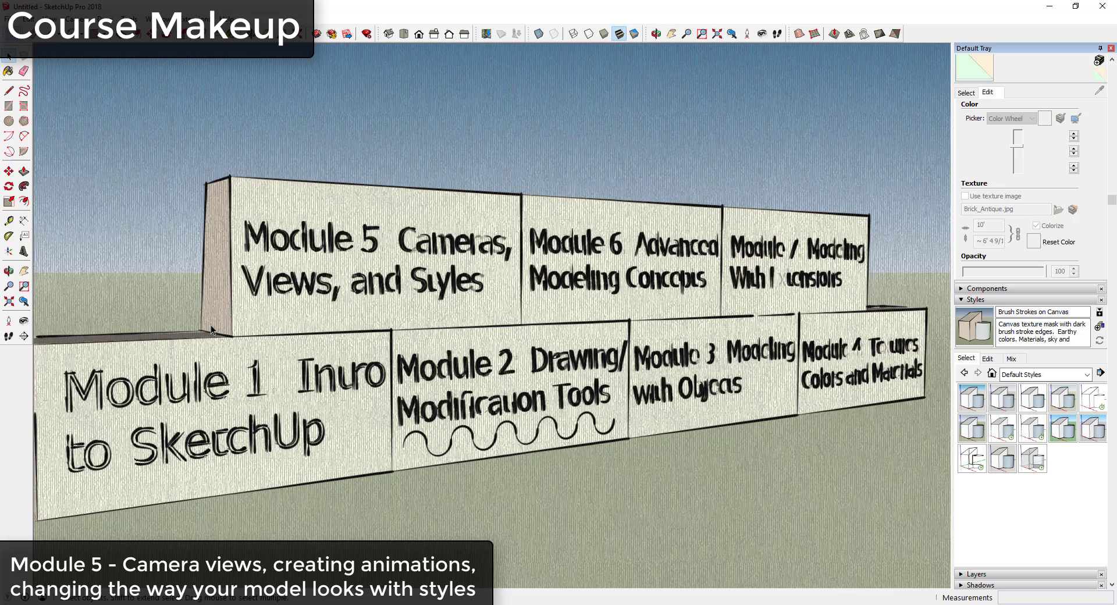
click(1001, 401)
scroll(727, 249, up, 4)
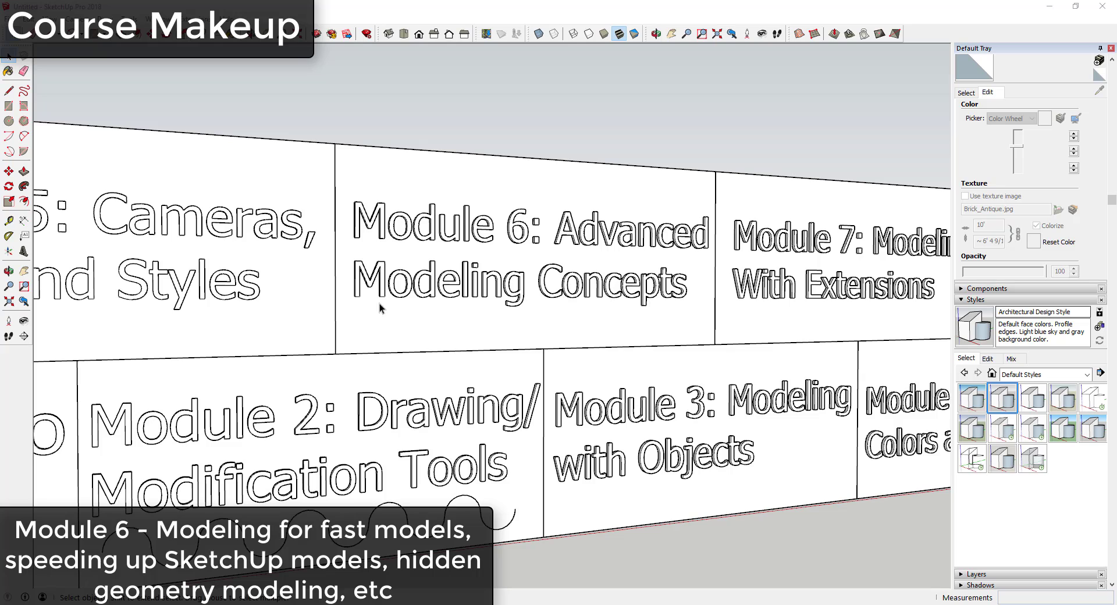
key(o)
scroll(379, 309, down, 5)
key(space)
scroll(435, 275, up, 3)
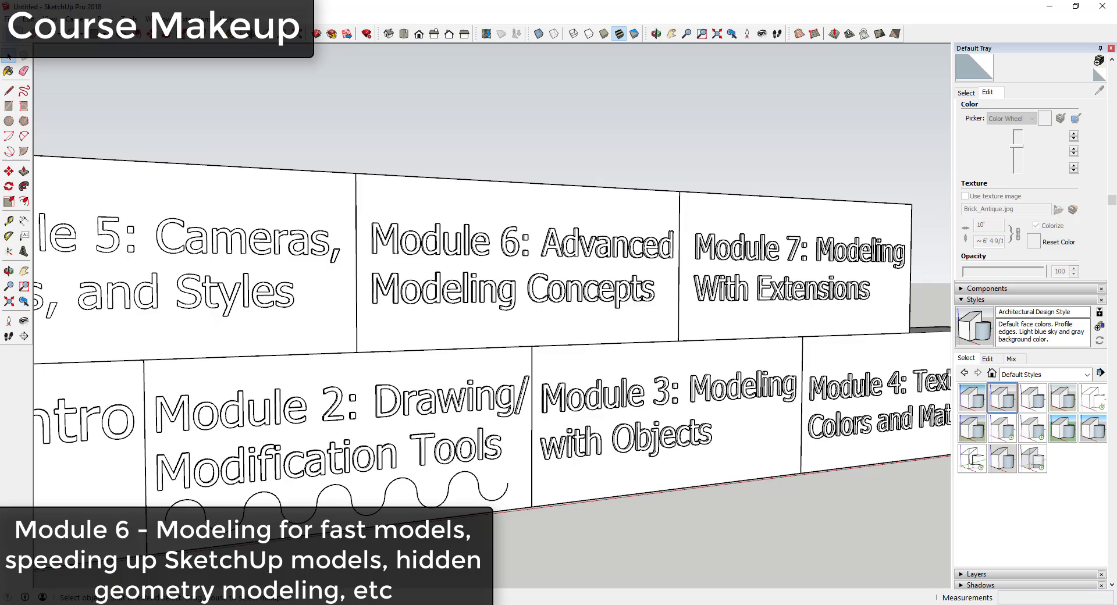
scroll(500, 244, down, 2)
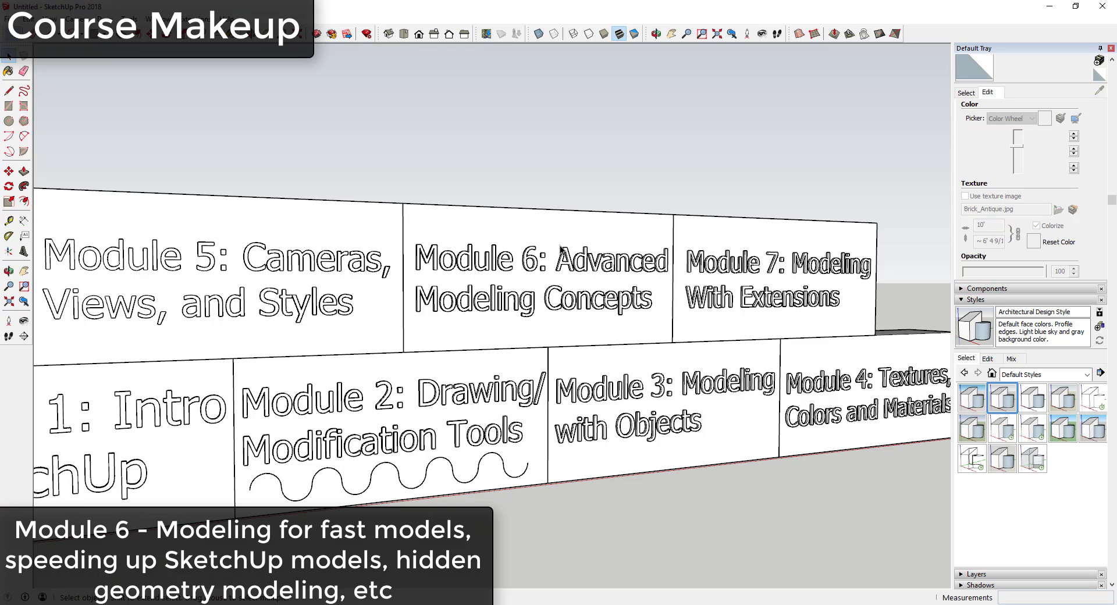
middle_drag(560, 249, 699, 271)
scroll(705, 270, up, 3)
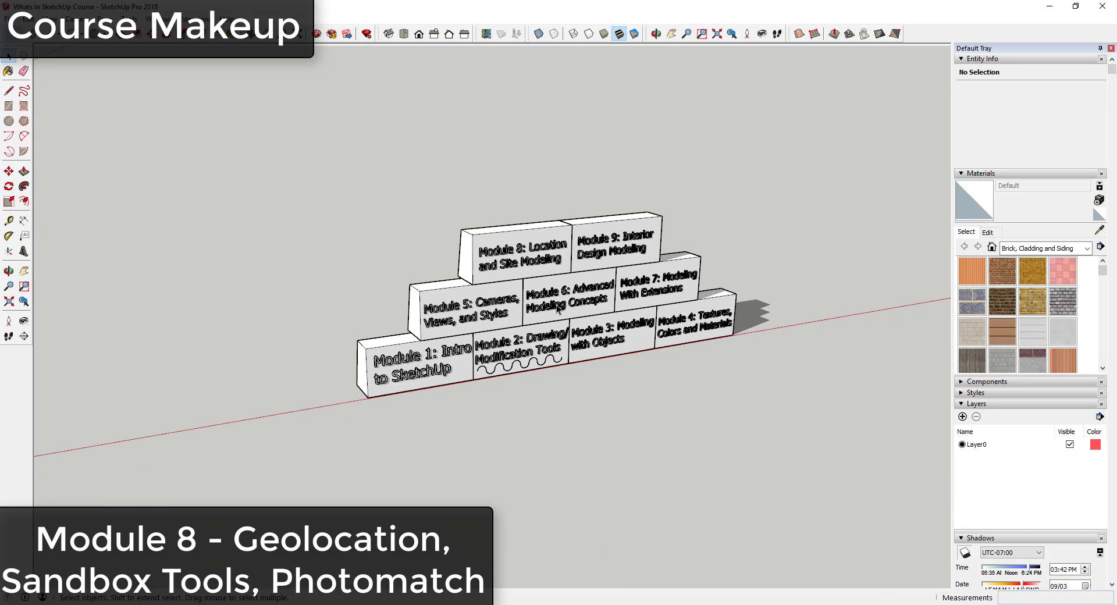
Step: Create a flat Sandbox From Scratch grid beneath the block stack by placing its three corners
middle_drag(570, 268, 607, 268)
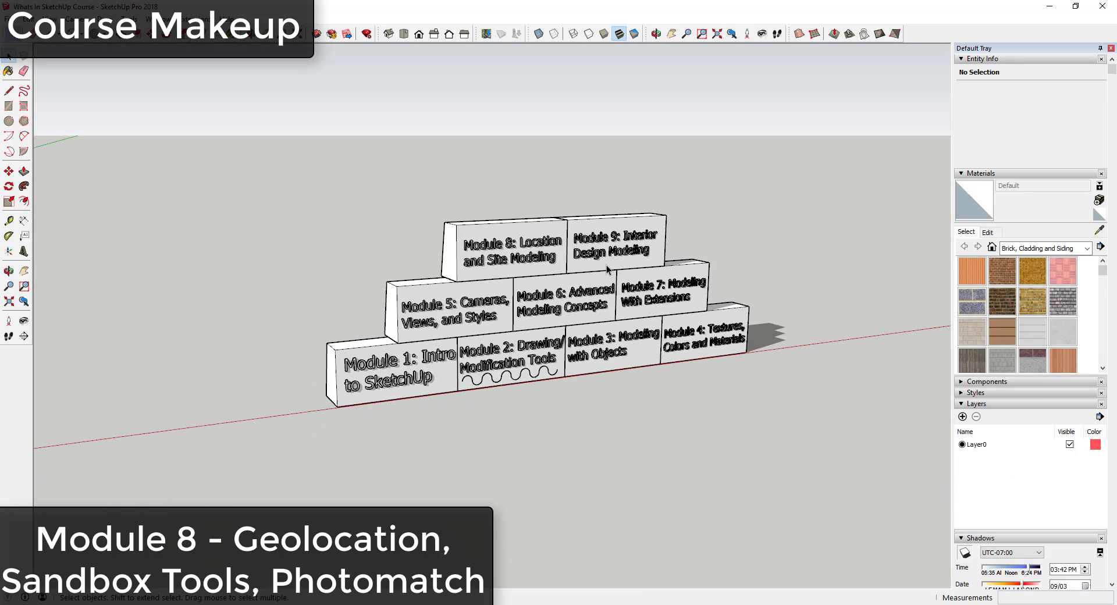
scroll(607, 269, up, 2)
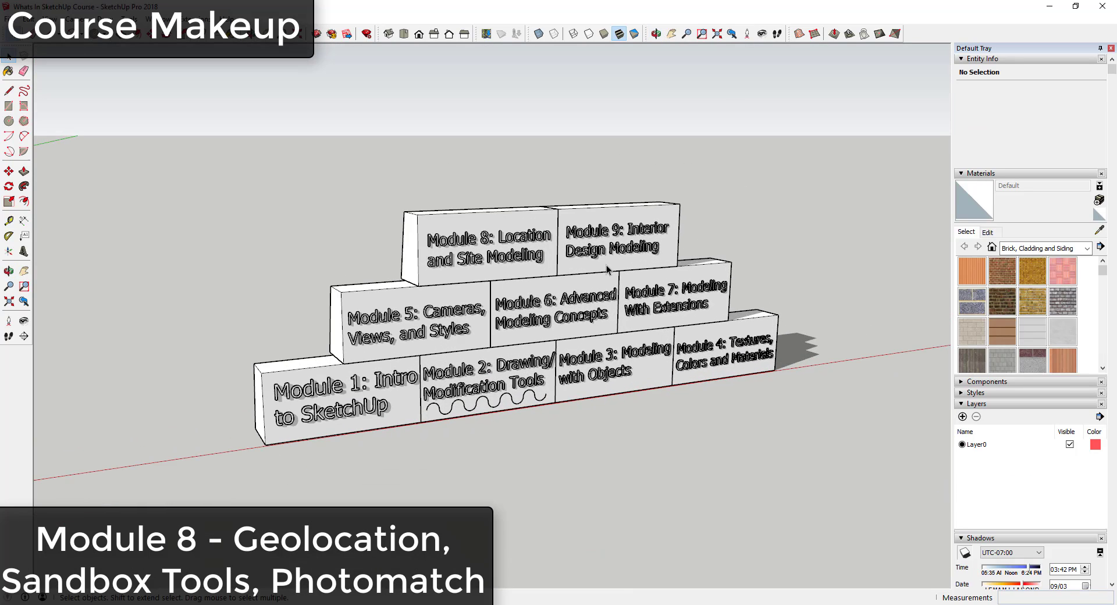
click(815, 35)
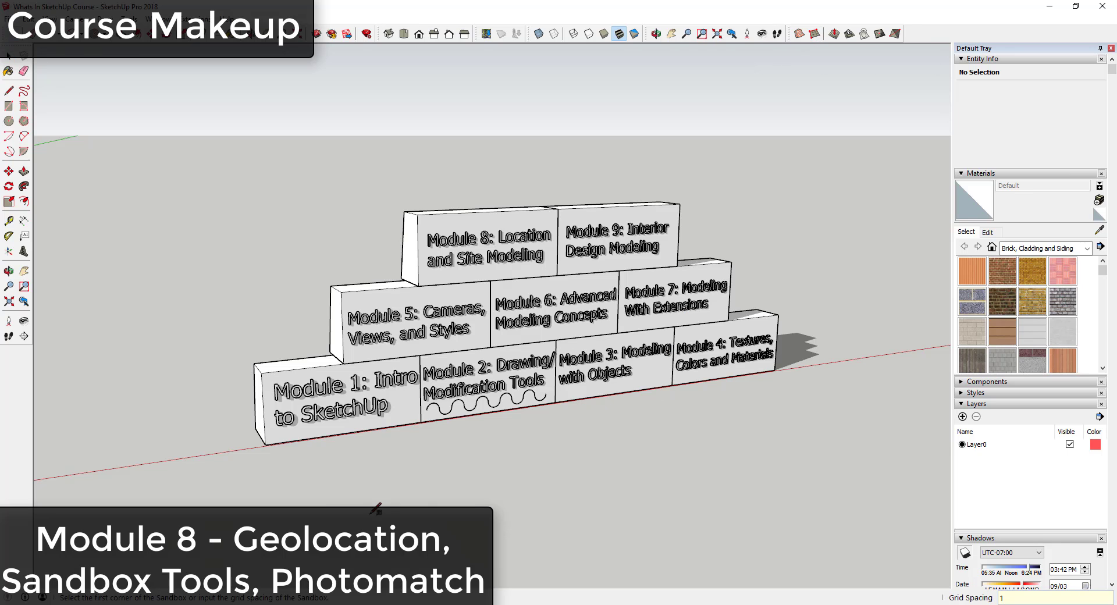
scroll(308, 452, down, 3)
click(296, 576)
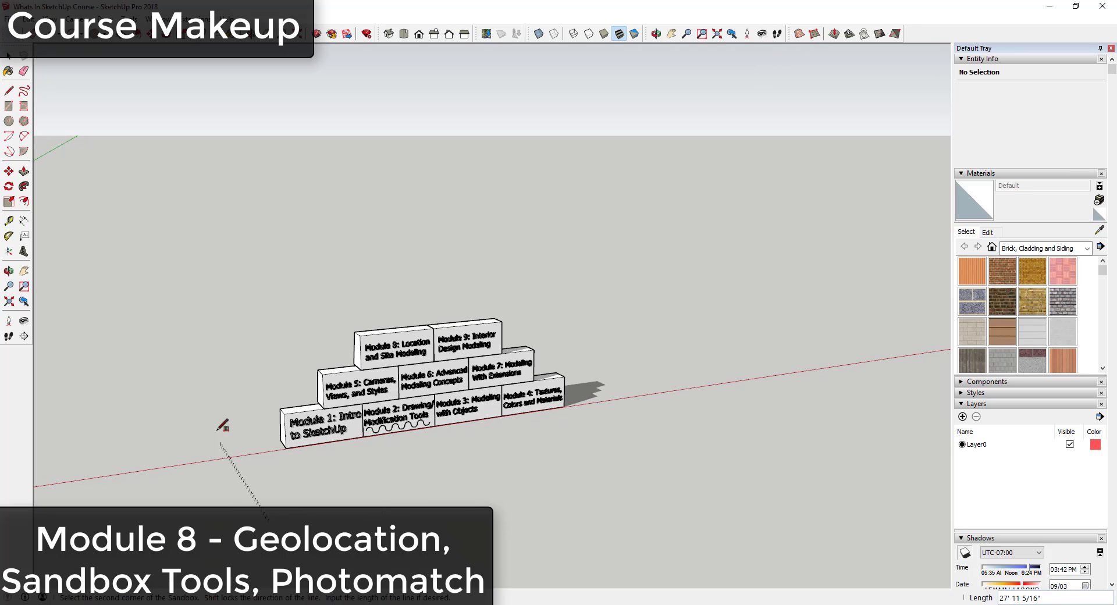
click(208, 386)
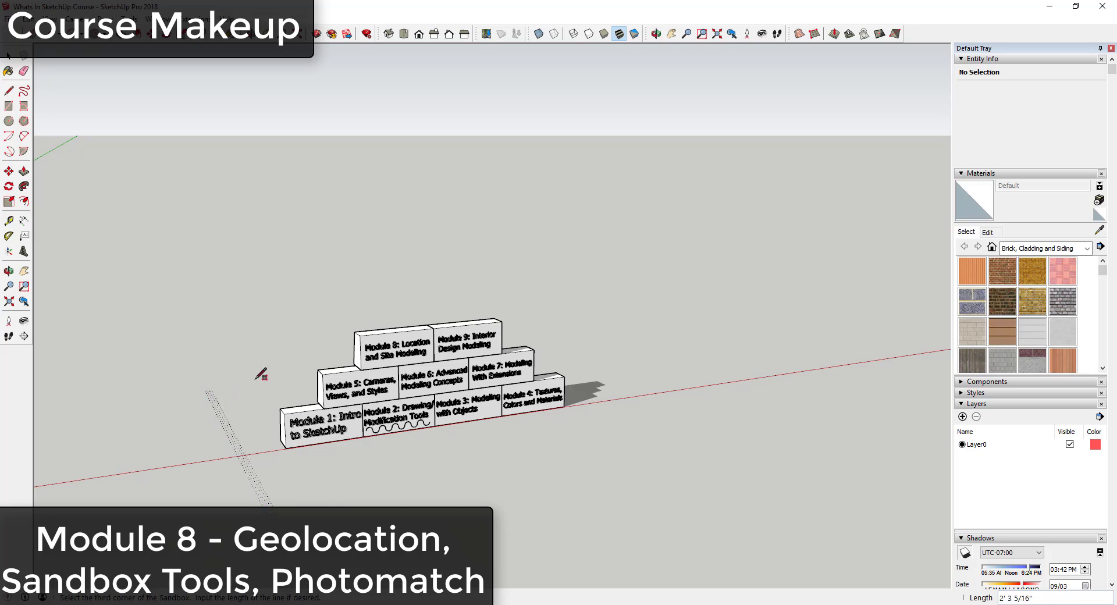
click(617, 365)
Step: Reverse the faces of the whole terrain mesh and exit the grid group
double_click(635, 424)
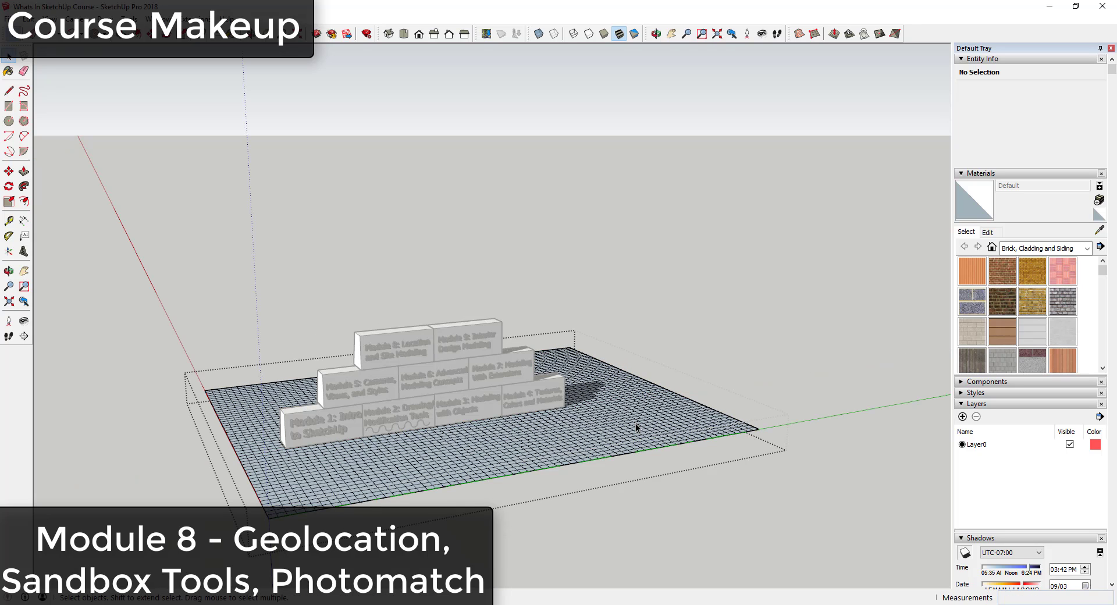
triple_click(635, 424)
right_click(635, 423)
click(683, 266)
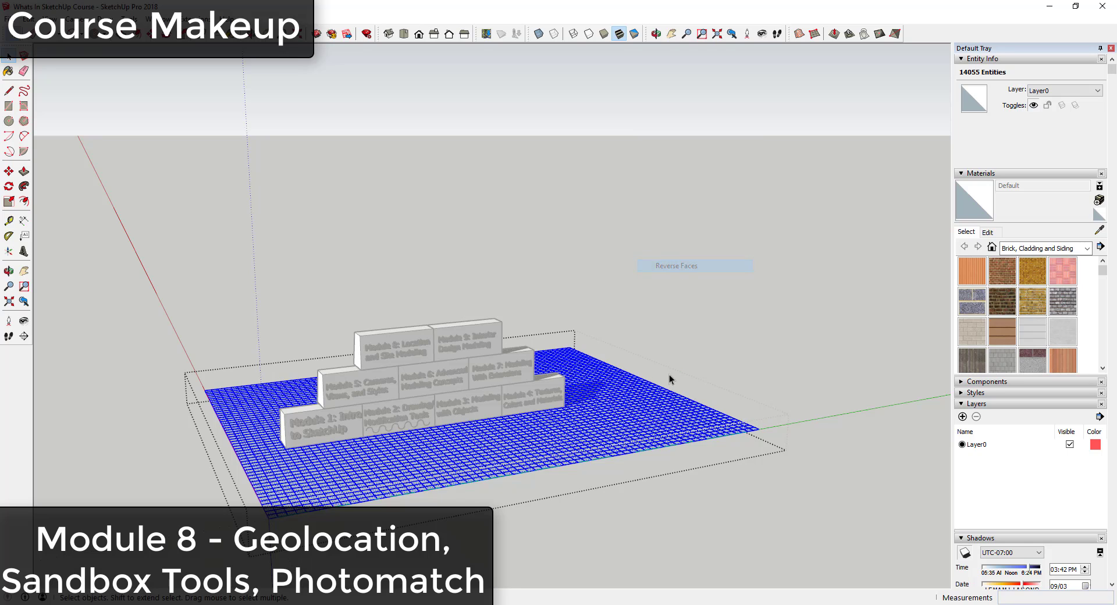
click(806, 185)
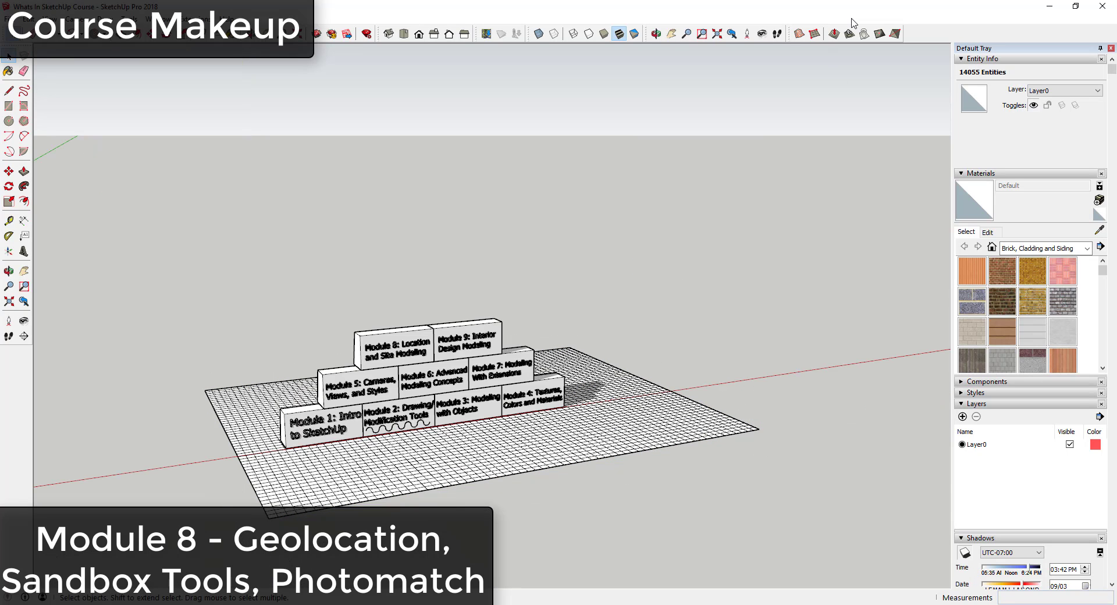
Step: Smoove the terrain: raise hills beside and behind the blocks and at the left corner, dip the front-left
double_click(697, 426)
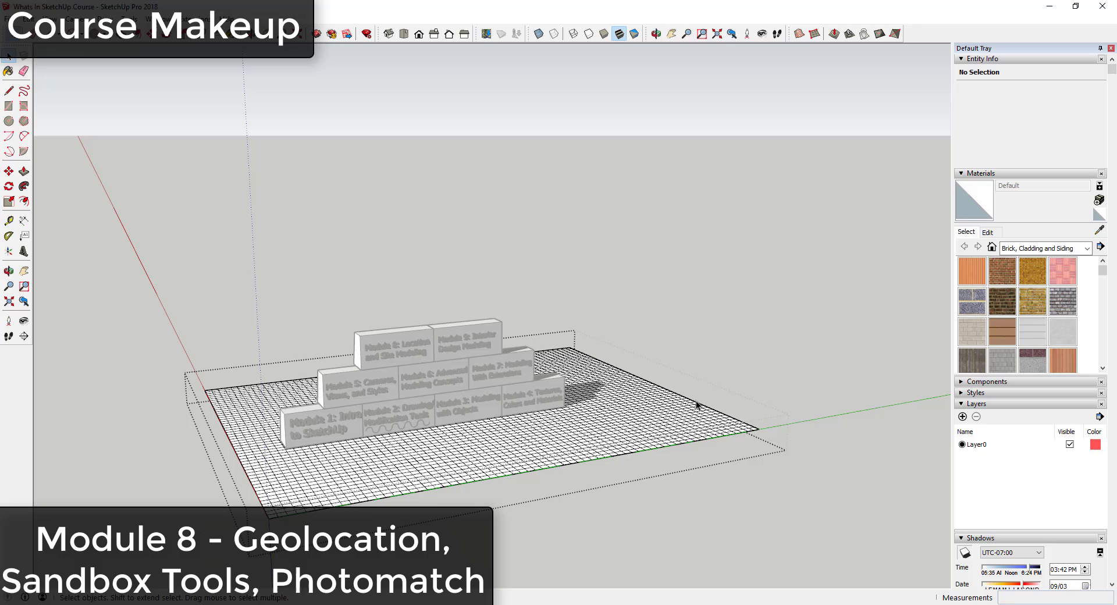
click(834, 33)
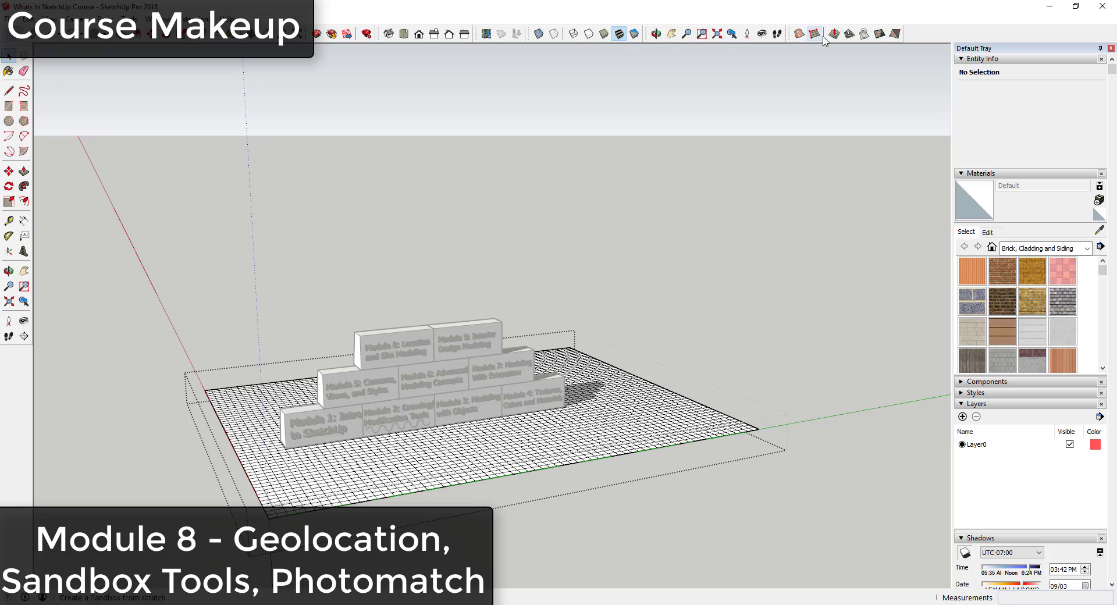
click(730, 420)
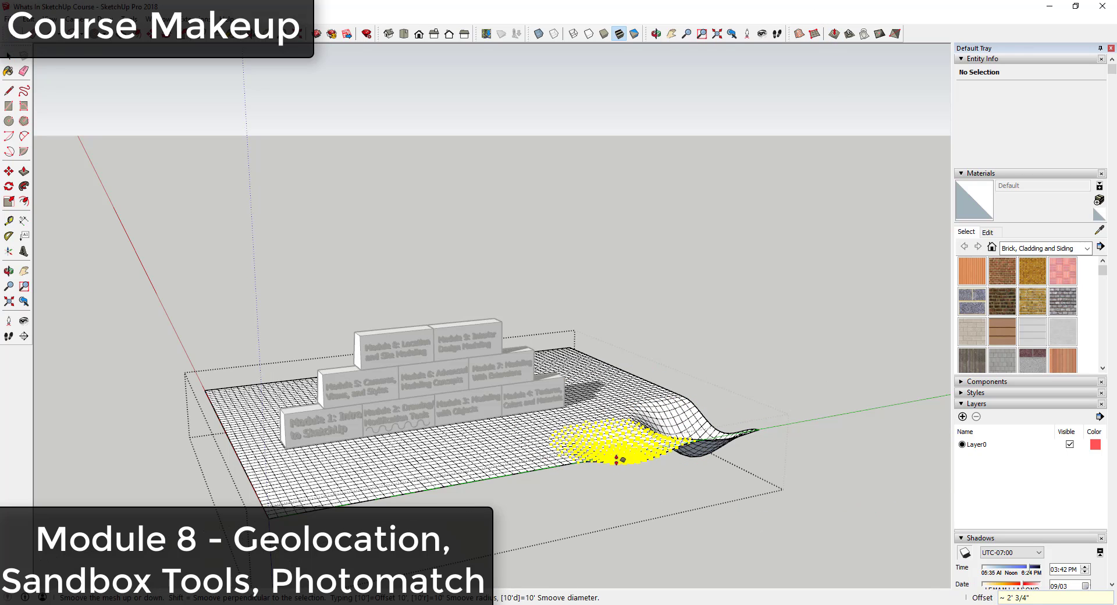
click(595, 438)
click(599, 386)
click(599, 372)
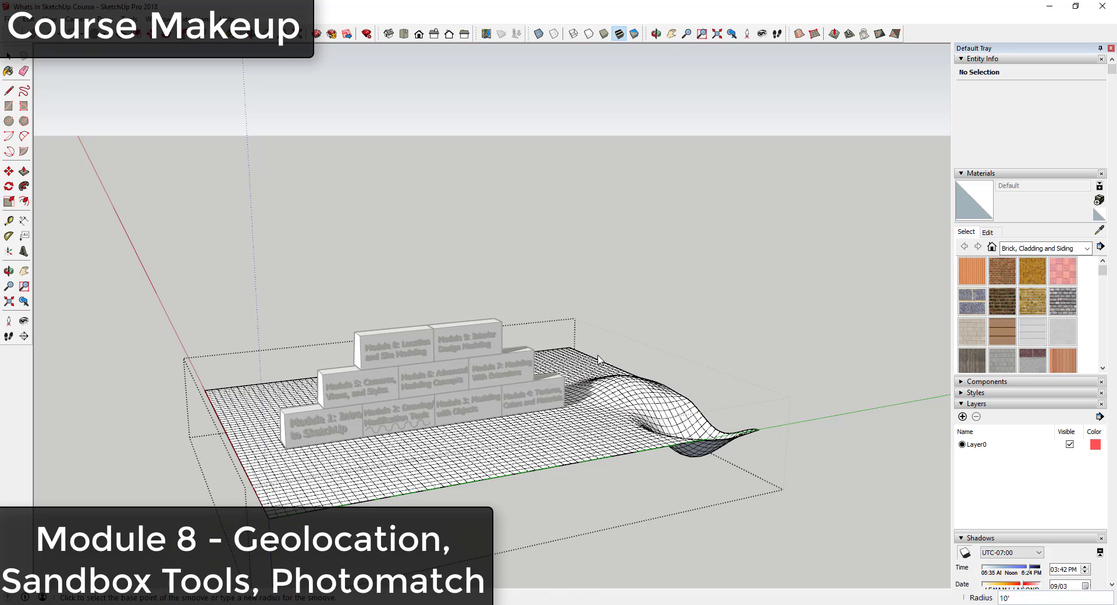
click(594, 333)
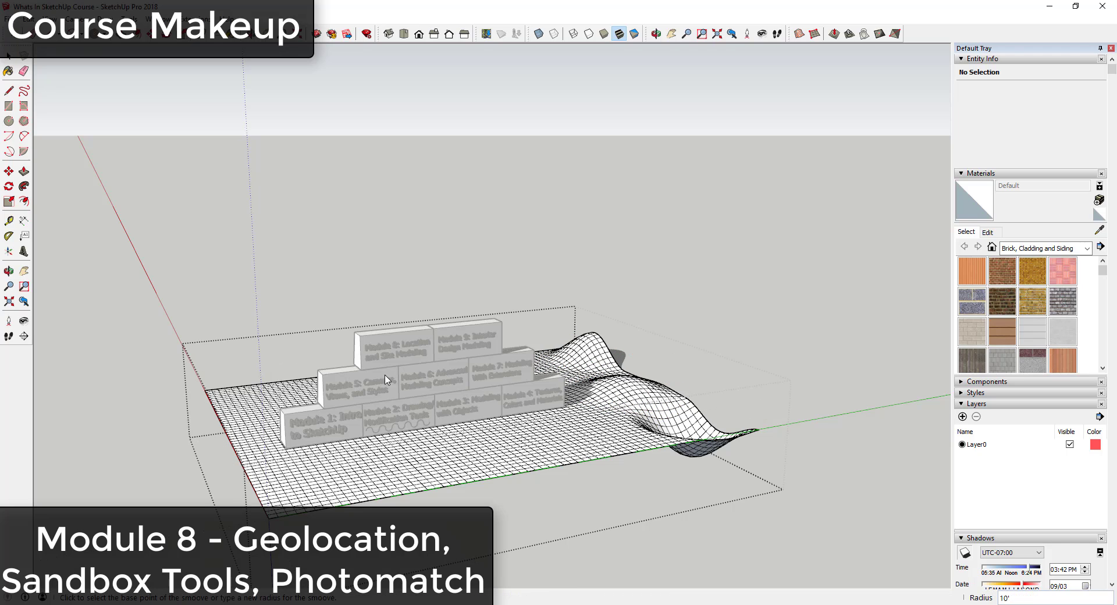
click(213, 402)
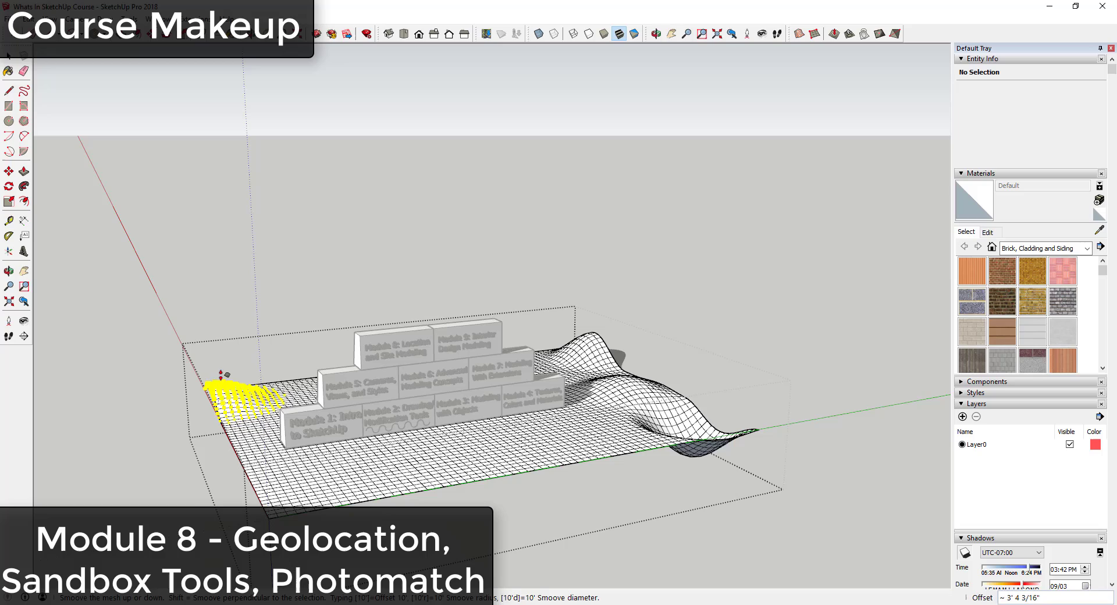
click(221, 374)
click(282, 496)
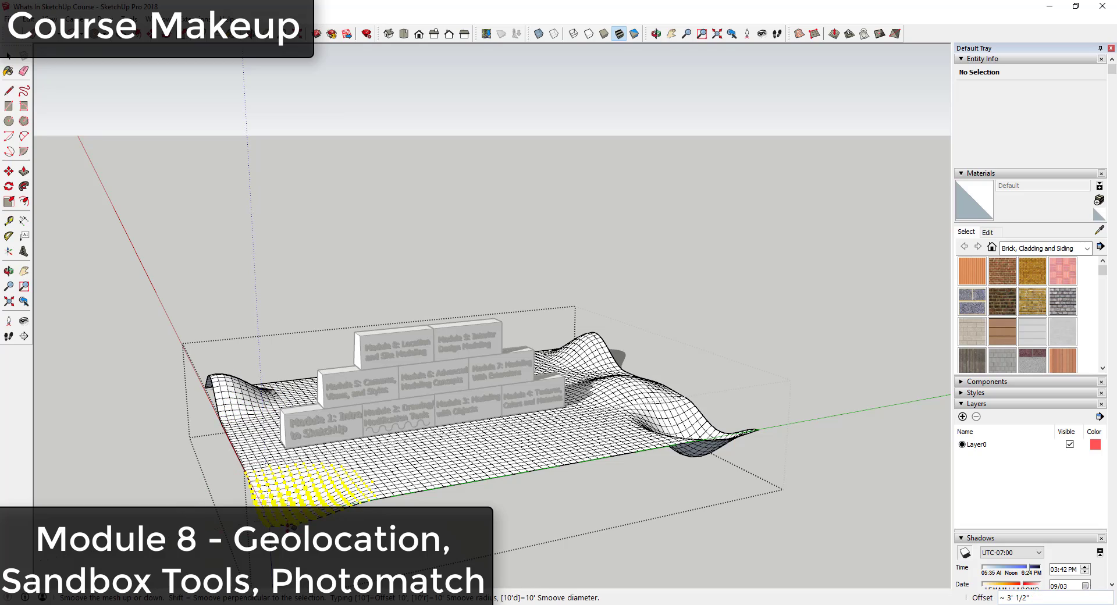
click(472, 489)
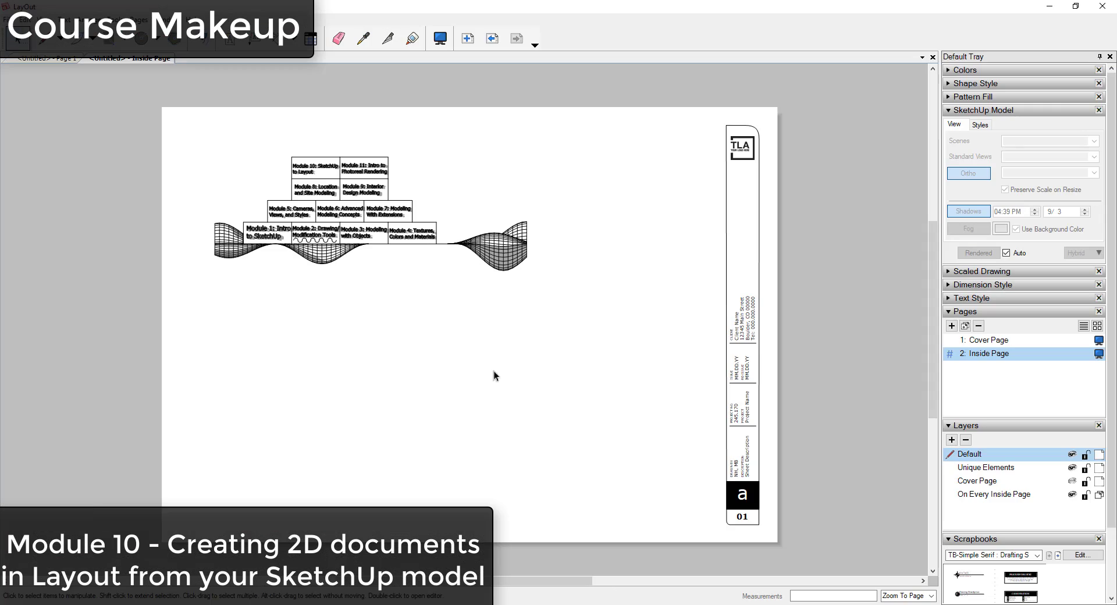
Step: Copy the model viewport below the original, switch the copy to Scene 2, and stretch it taller
click(328, 214)
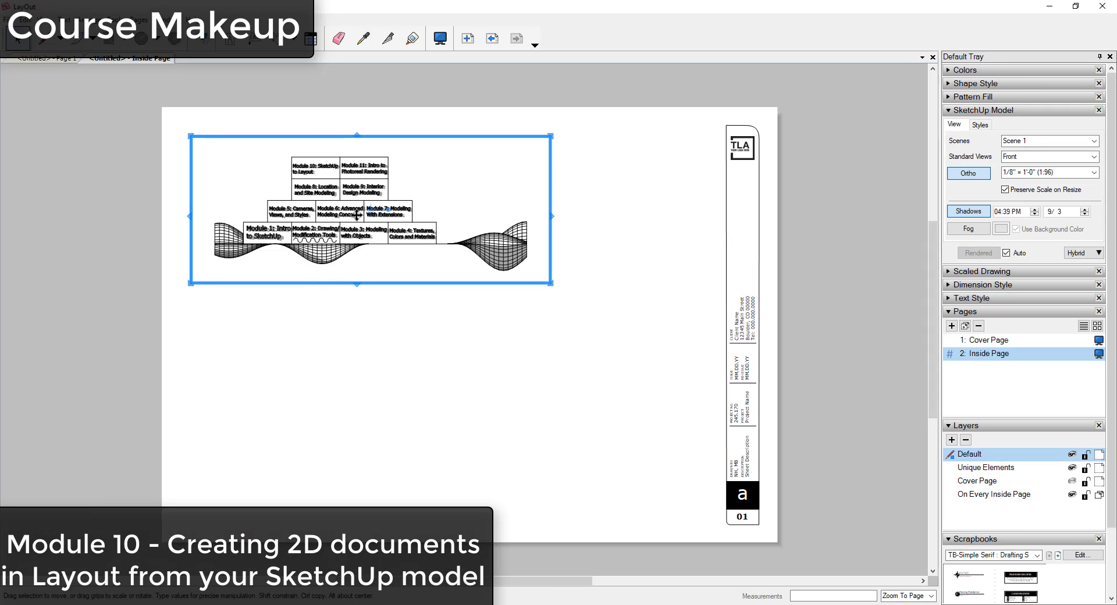
ctrl+drag(372, 235, 372, 428)
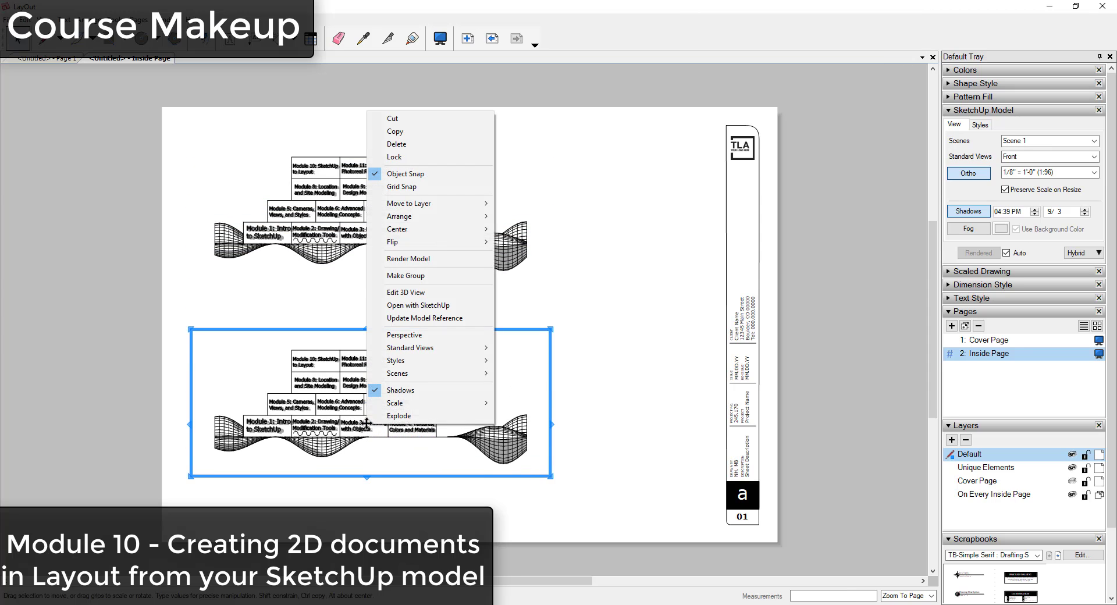
right_click(367, 428)
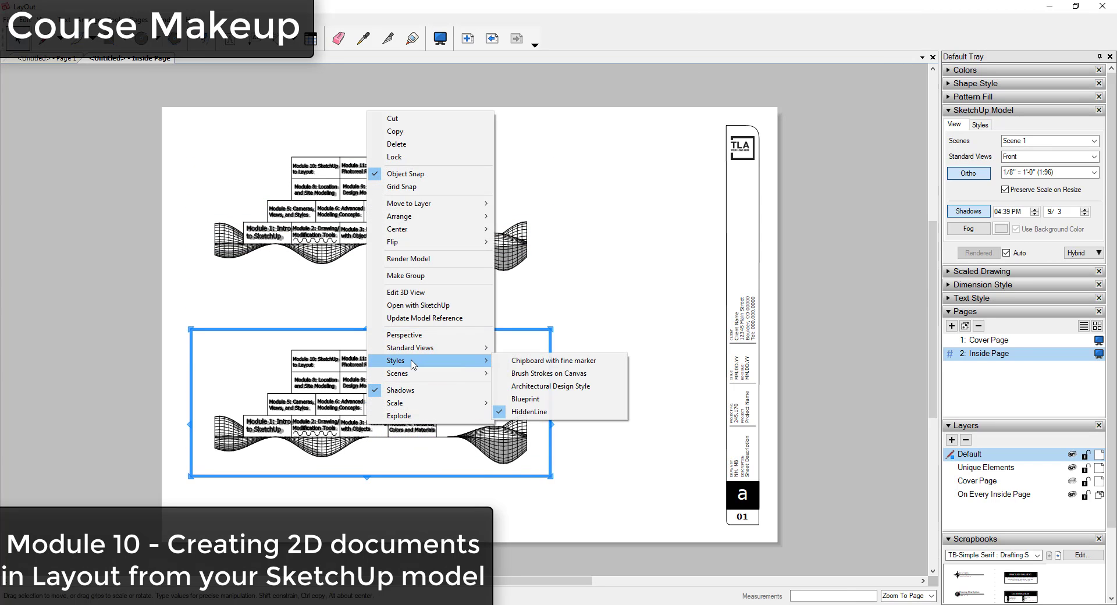
click(524, 398)
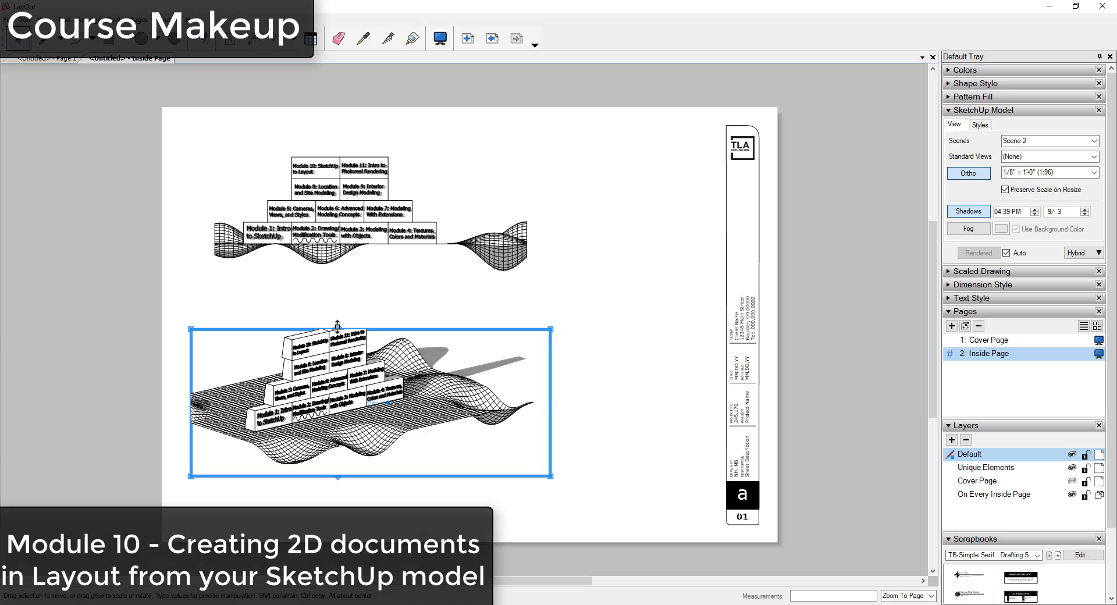
drag(343, 330, 344, 296)
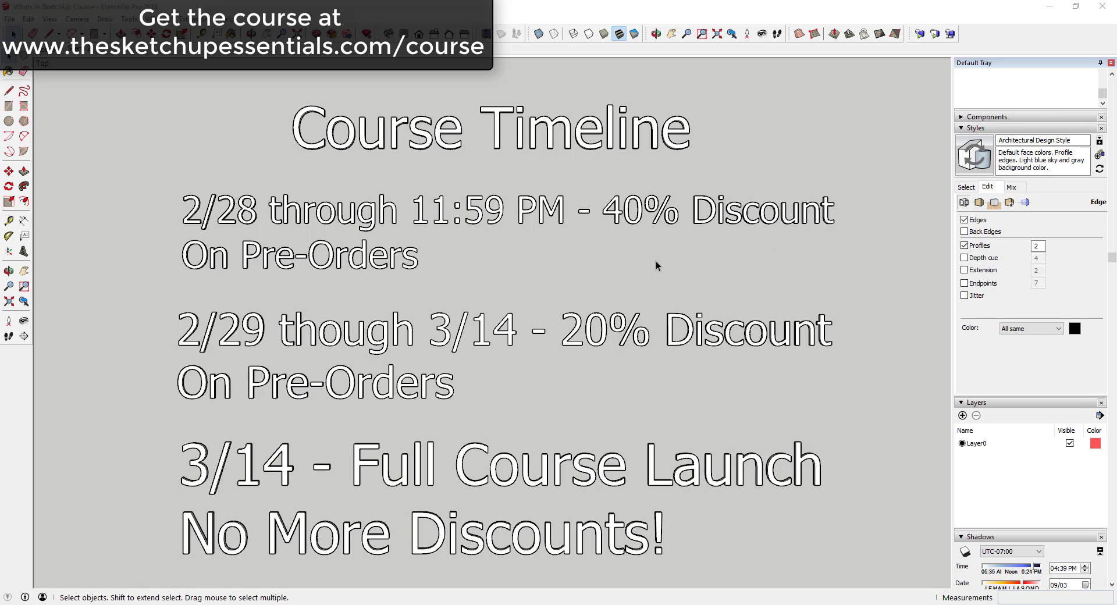
Step: Box the two pre-order discount entries and the 3/14 launch entry in rectangles
key(r)
click(160, 170)
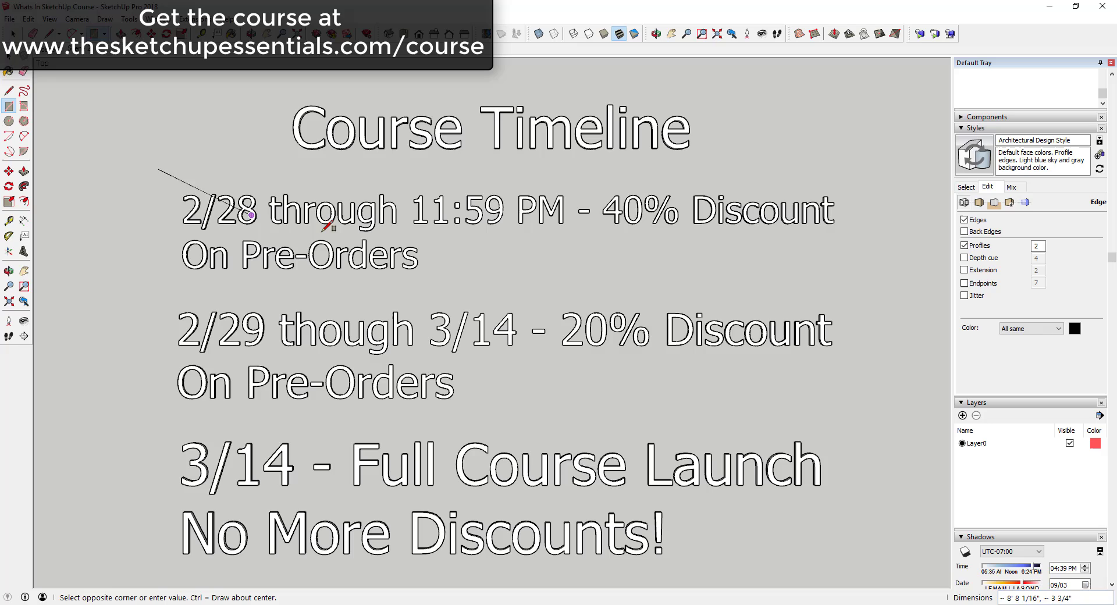
click(854, 284)
key(space)
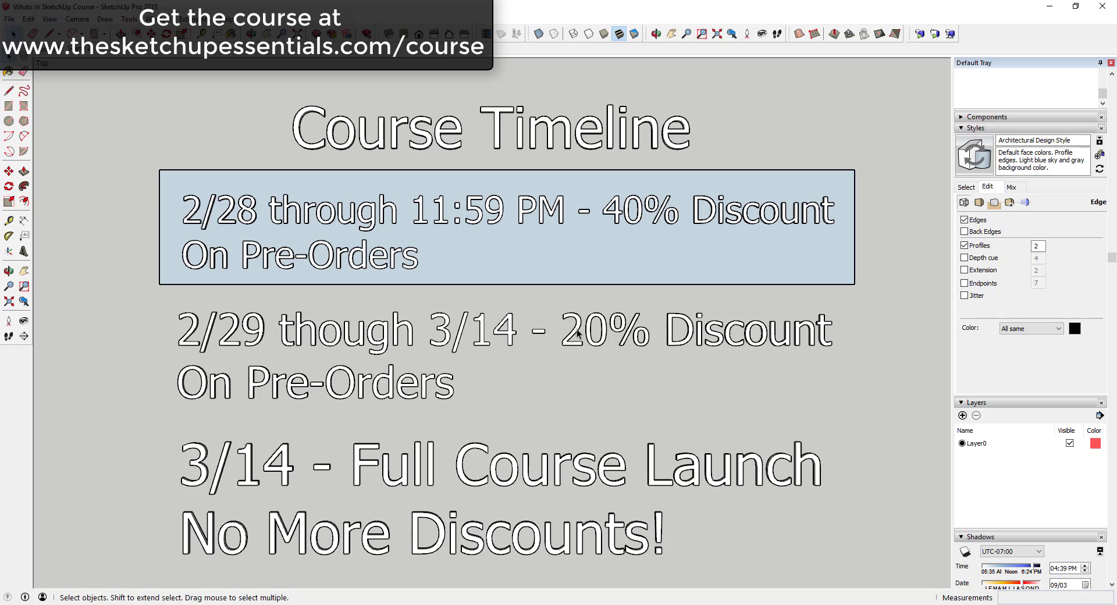
key(r)
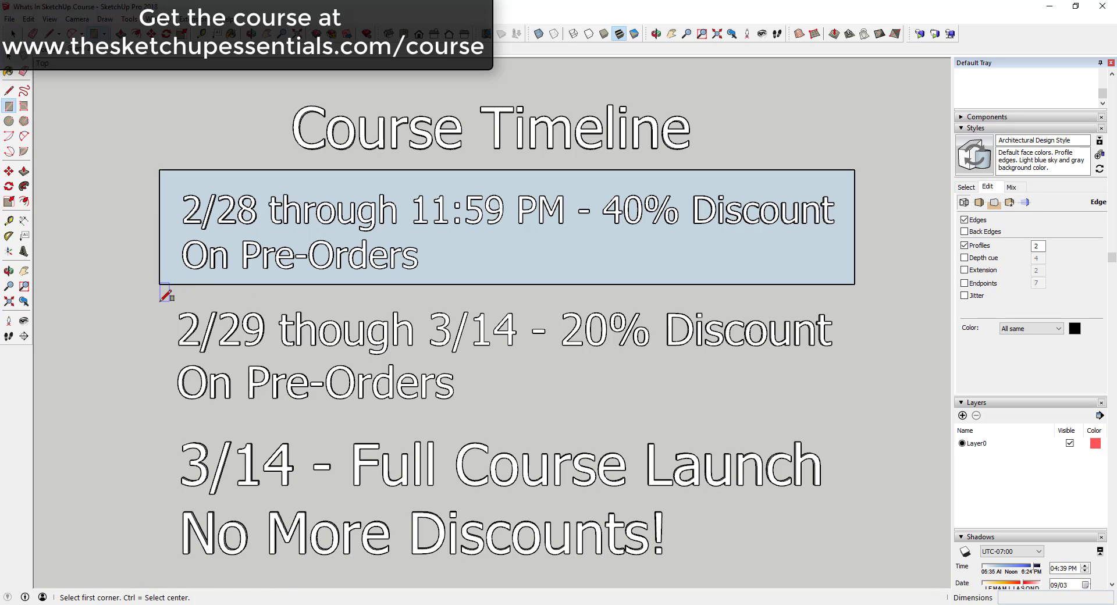
click(161, 301)
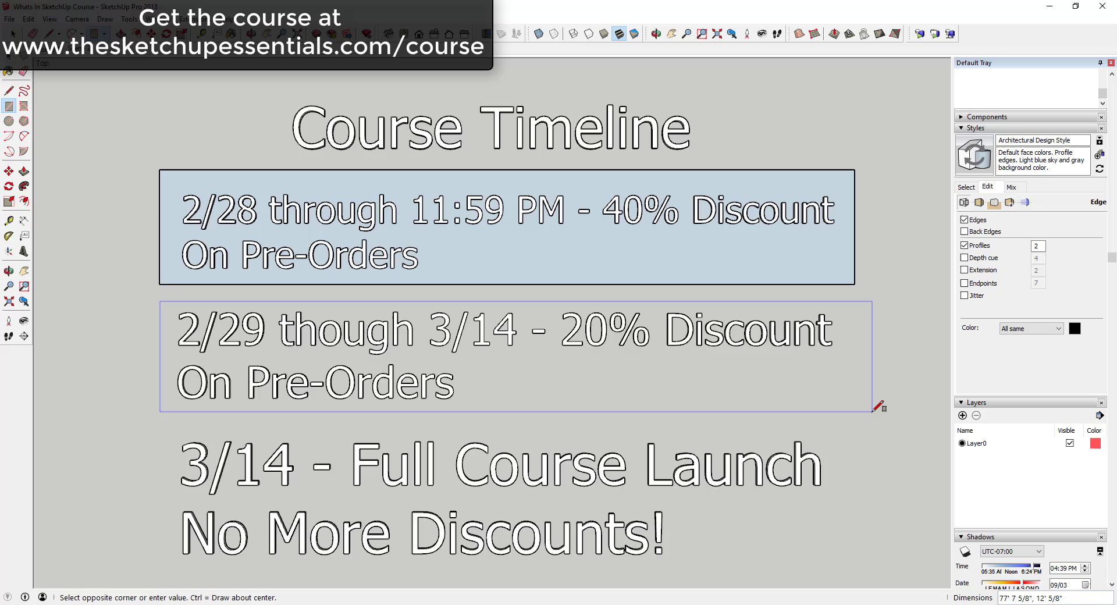
click(855, 409)
key(space)
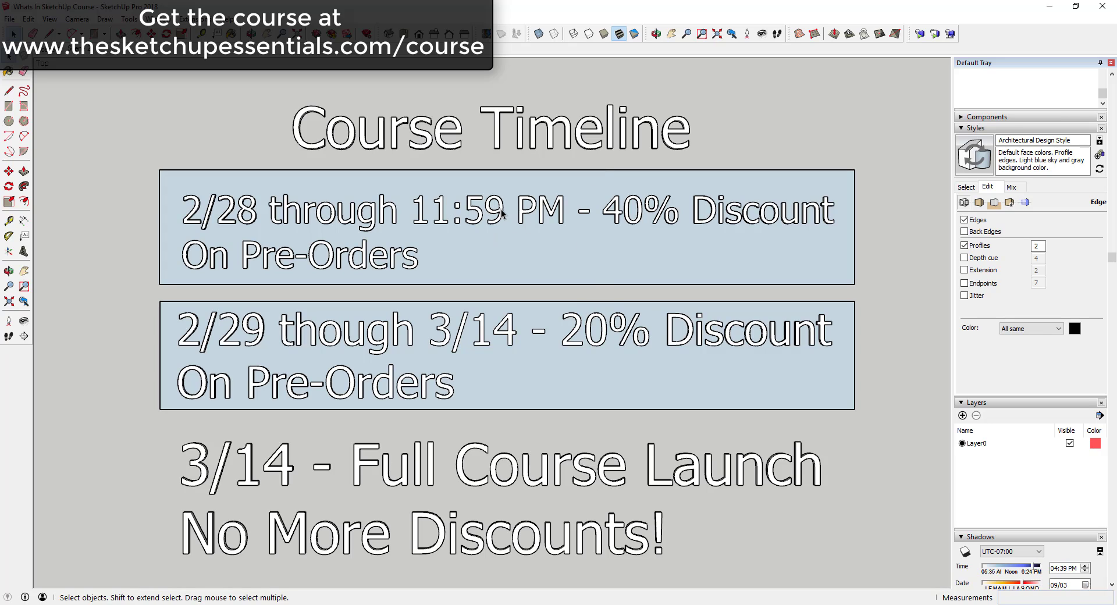
key(r)
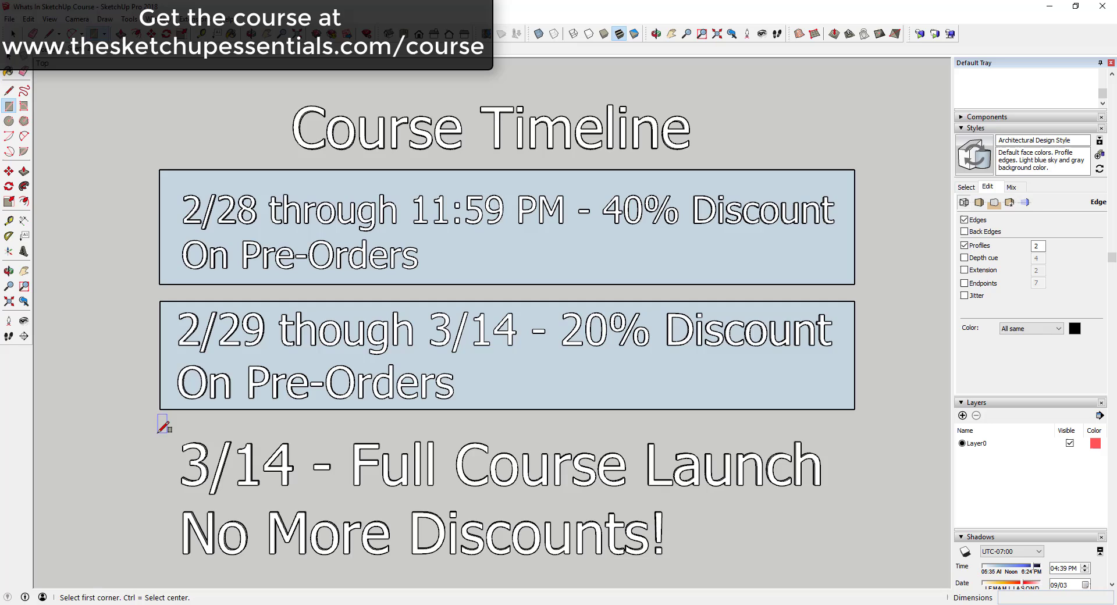
click(156, 430)
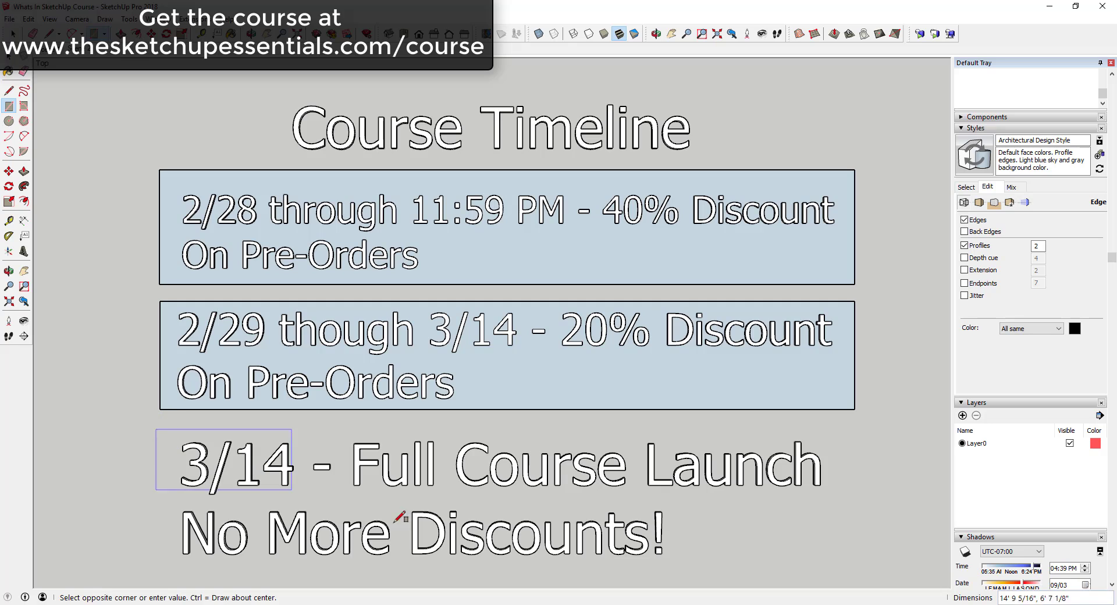
click(854, 565)
key(space)
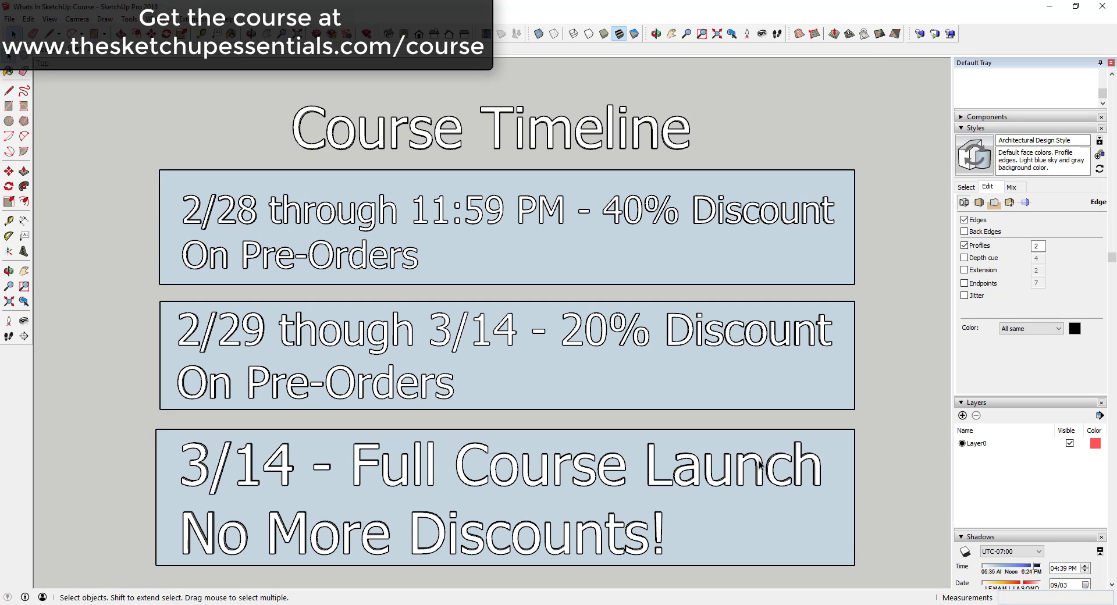